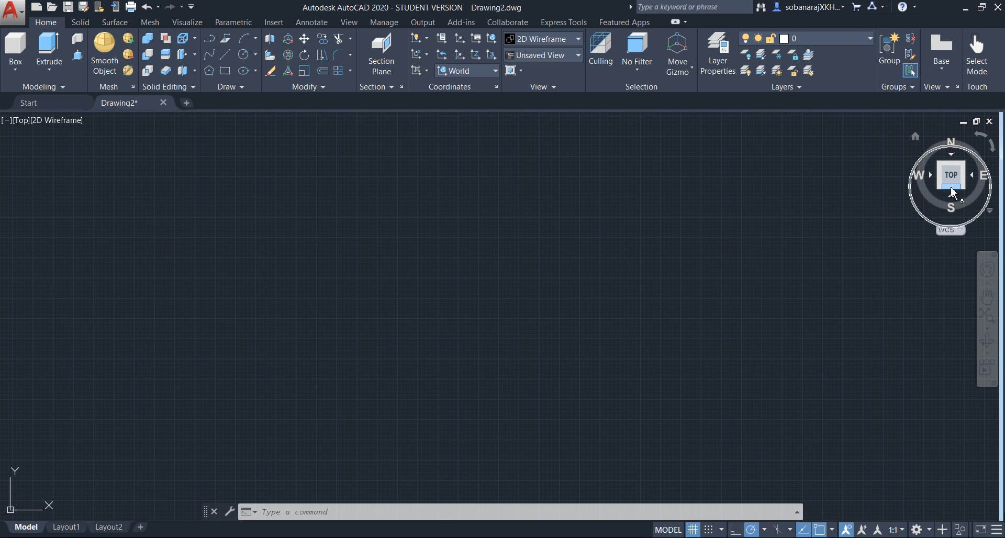
- Rotate the empty drawing with the ViewCube to the top-front edge view, then to the southwest isometric corner view
click(951, 195)
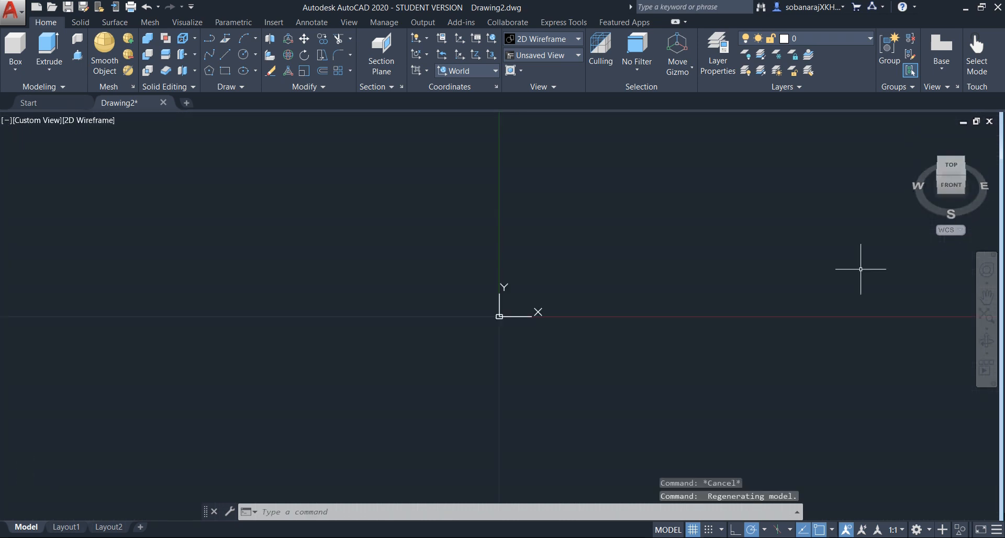
scroll(538, 216, down, 10)
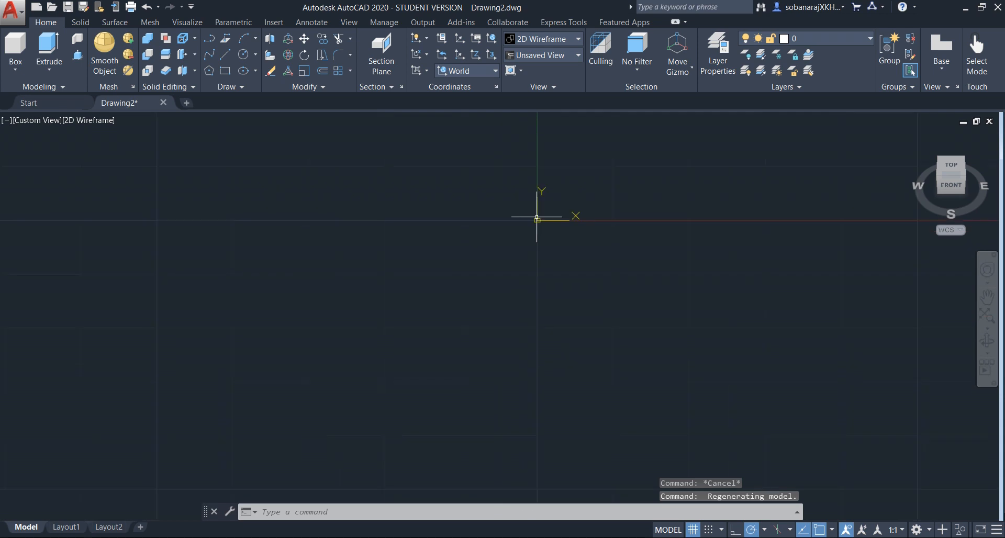
scroll(537, 217, down, 5)
scroll(632, 199, up, 10)
scroll(586, 205, down, 6)
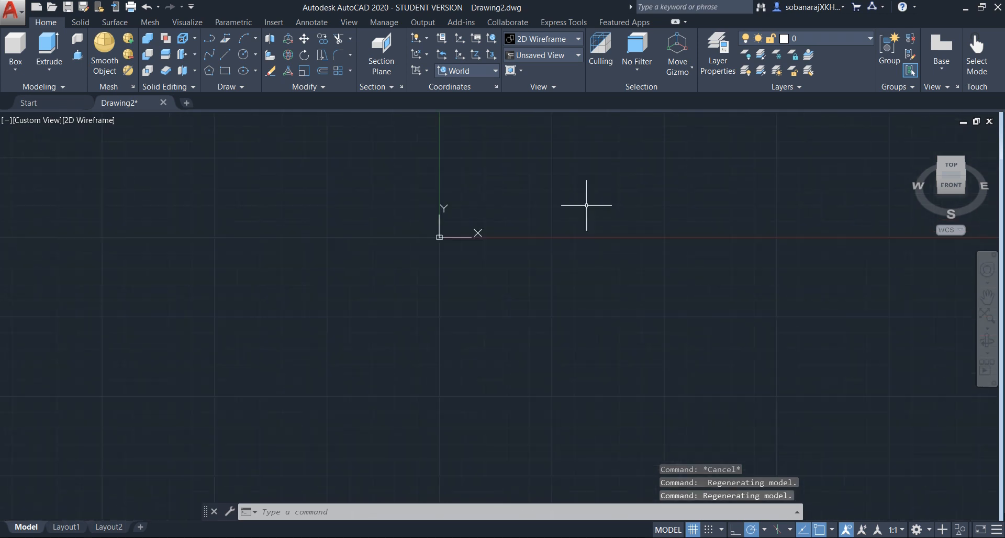
scroll(584, 205, up, 3)
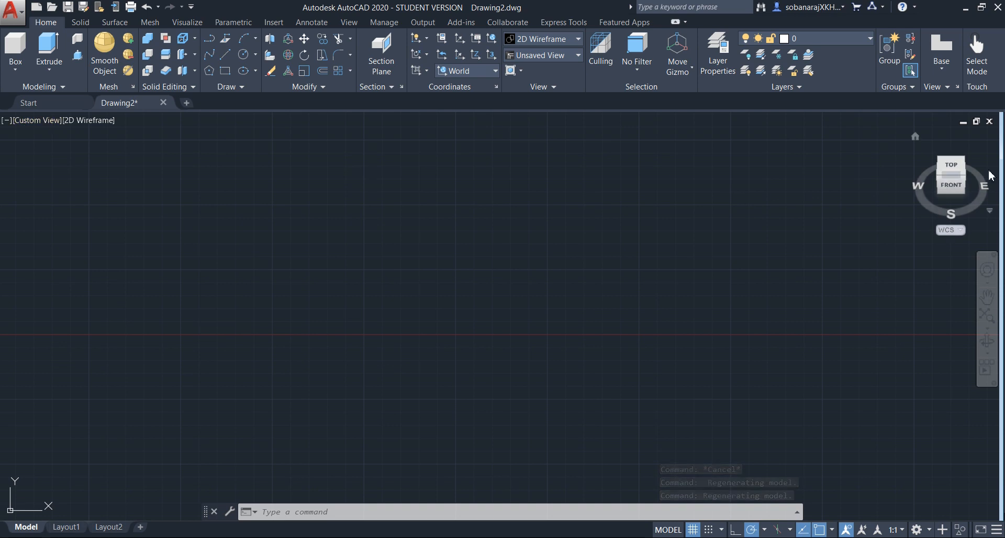
click(937, 177)
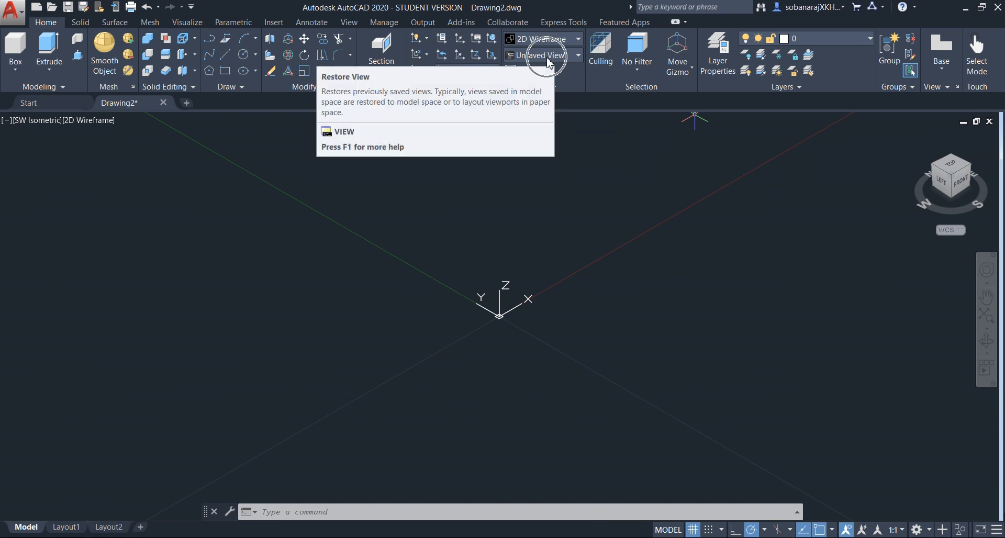
middle_drag(619, 307, 275, 363)
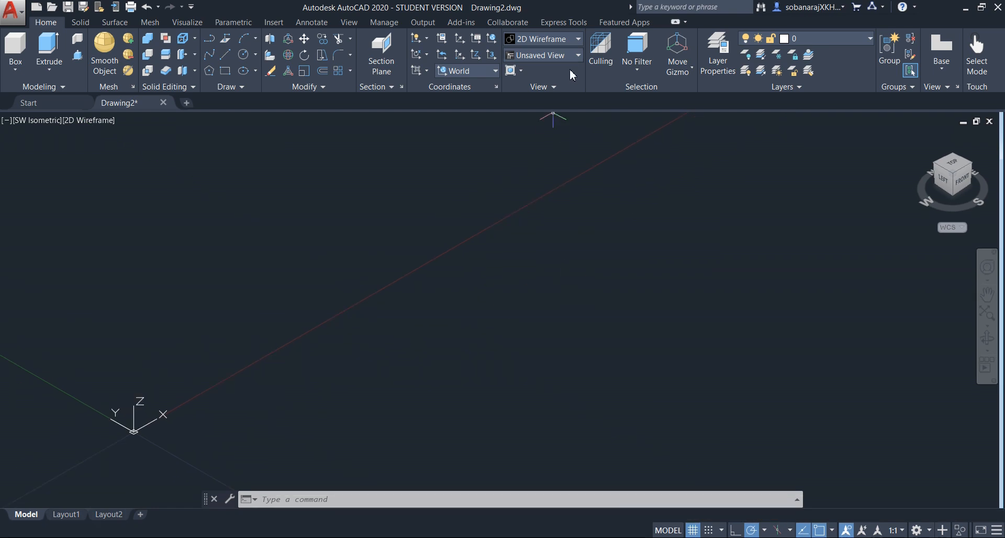
- Restore the preset SW Isometric view of the empty model space
click(578, 55)
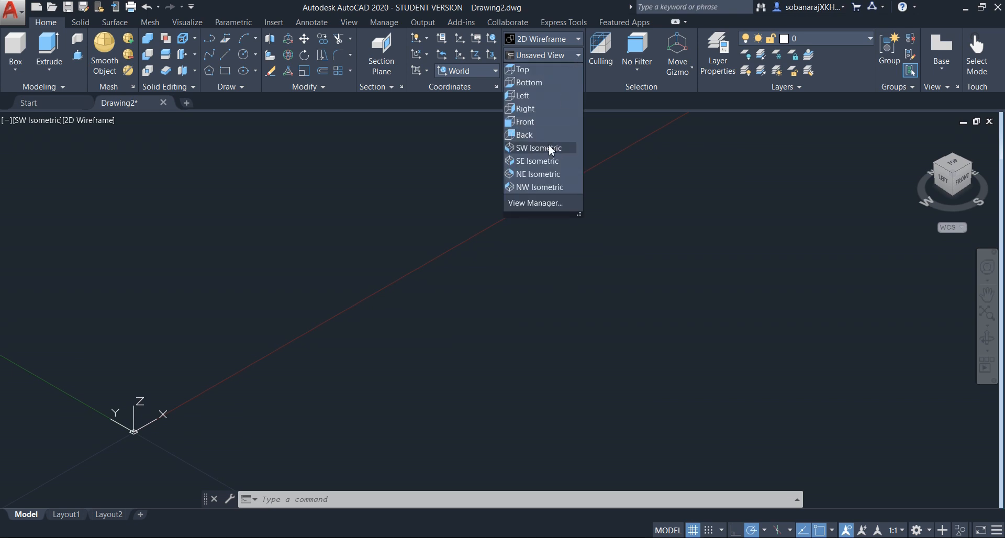
click(523, 147)
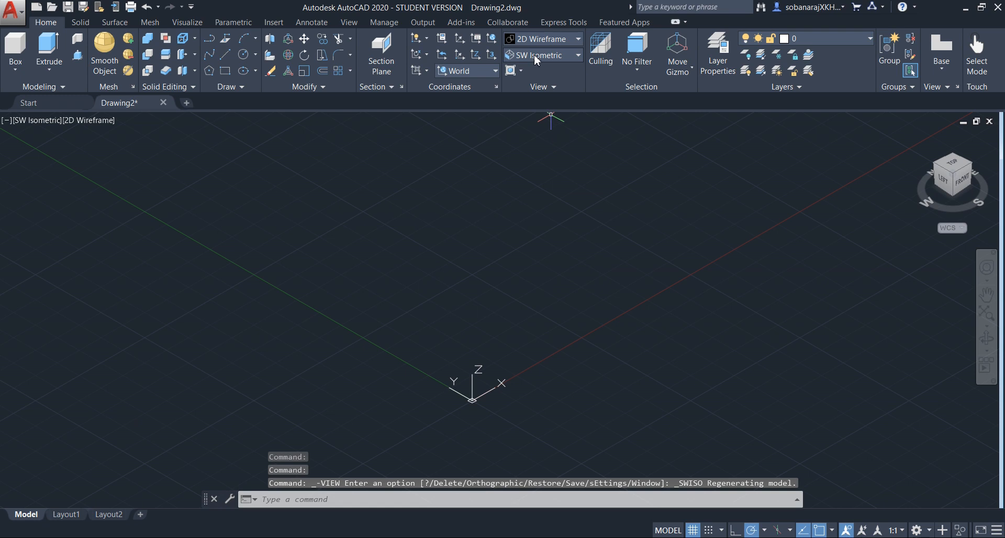
key(ctrl)
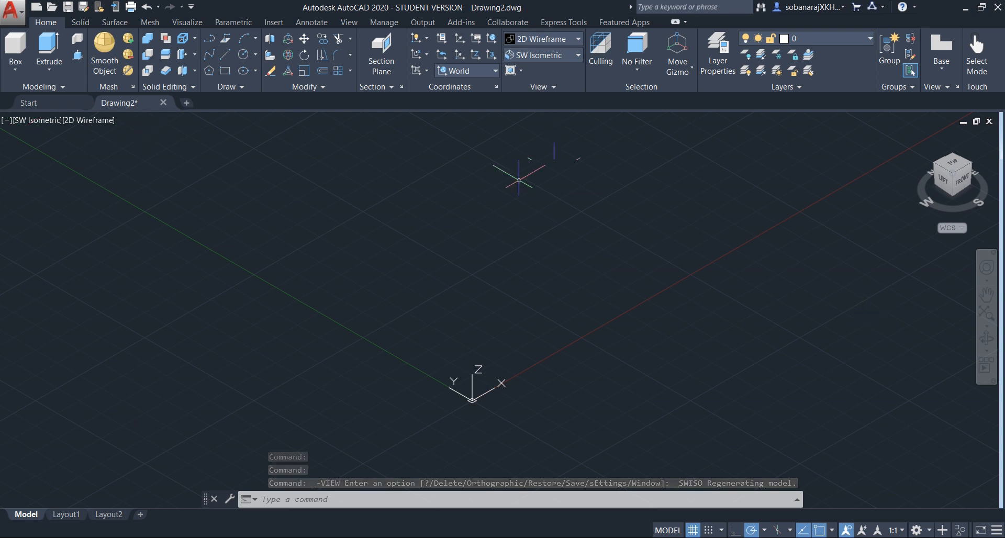
middle_drag(612, 337, 280, 400)
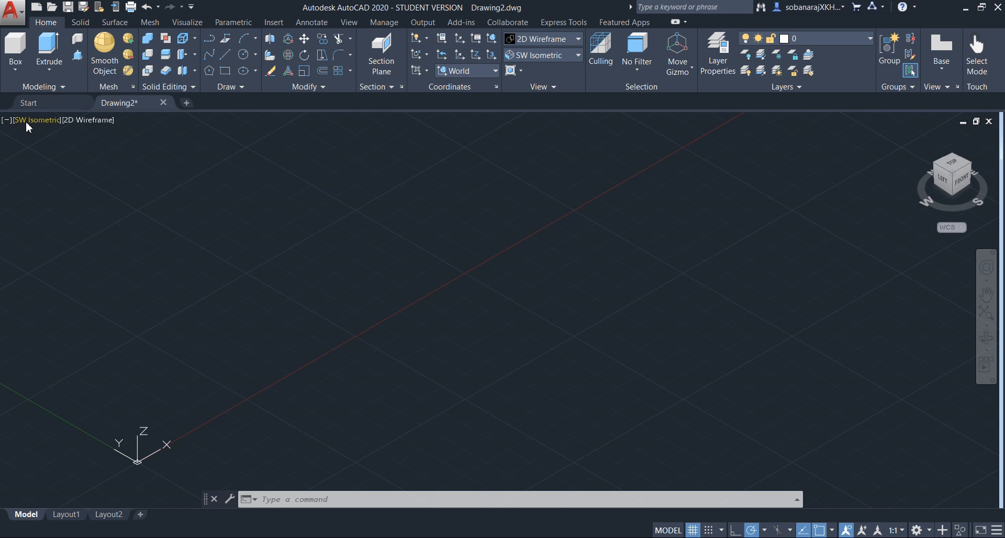
- Cycle through the SE, NE and NW Isometric preset views and return to SW Isometric
click(579, 55)
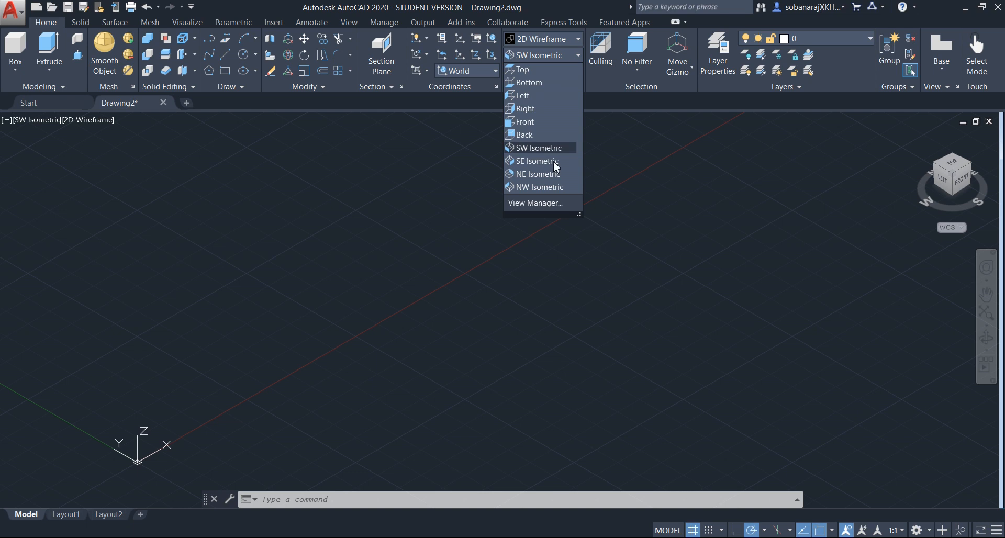
click(554, 162)
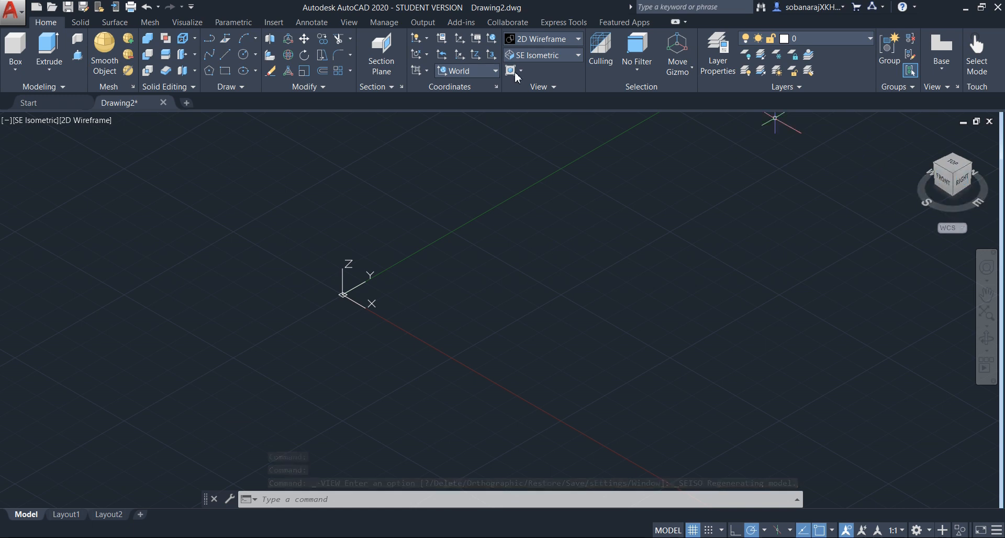
click(578, 55)
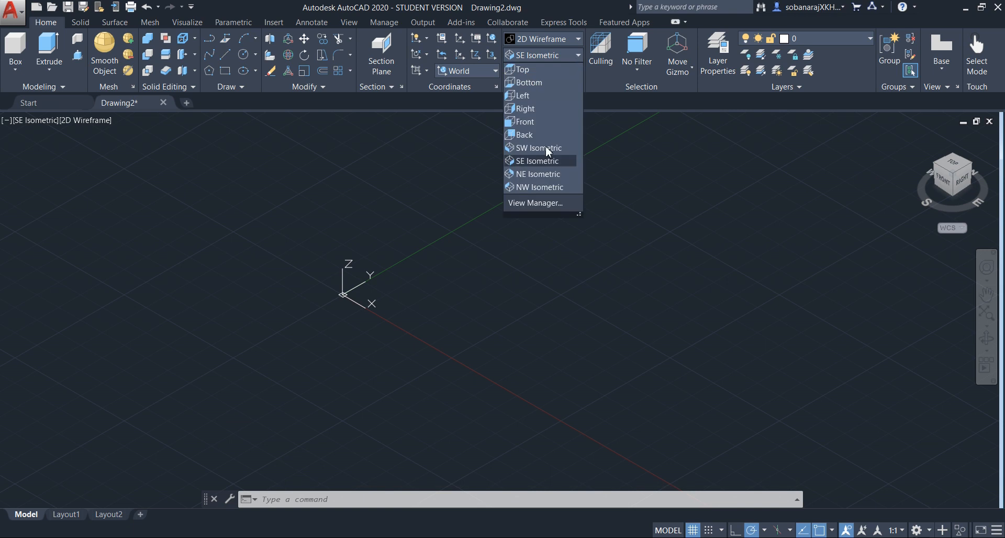
click(537, 174)
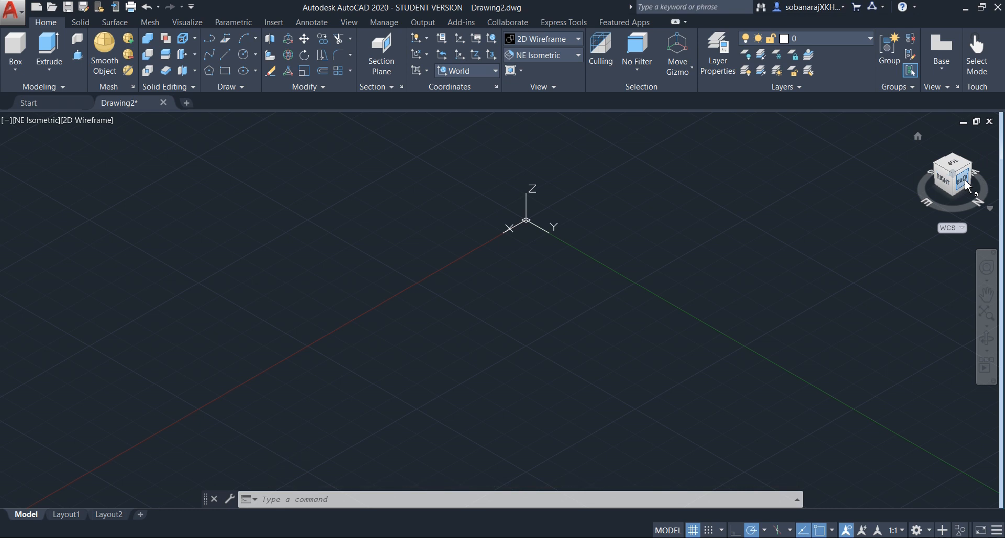
click(559, 54)
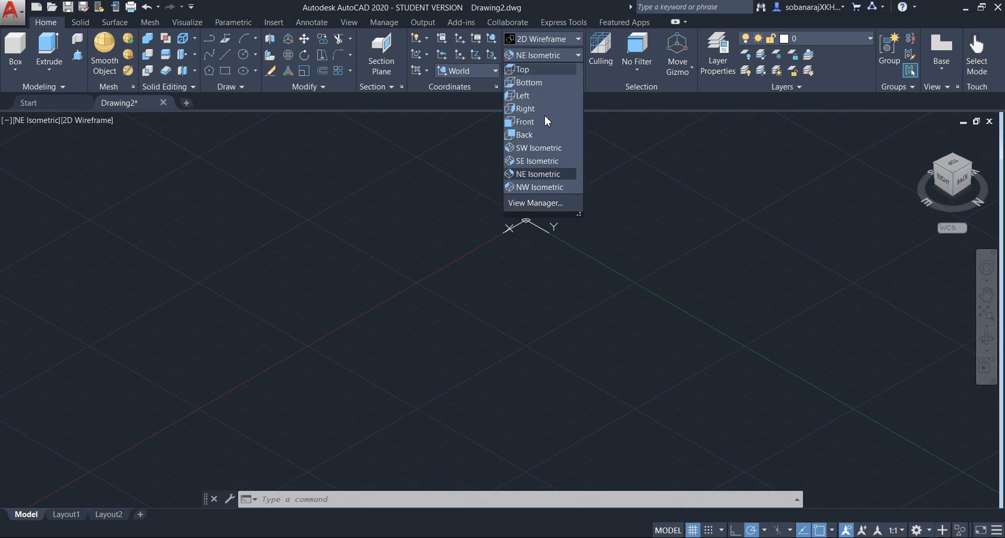
click(535, 187)
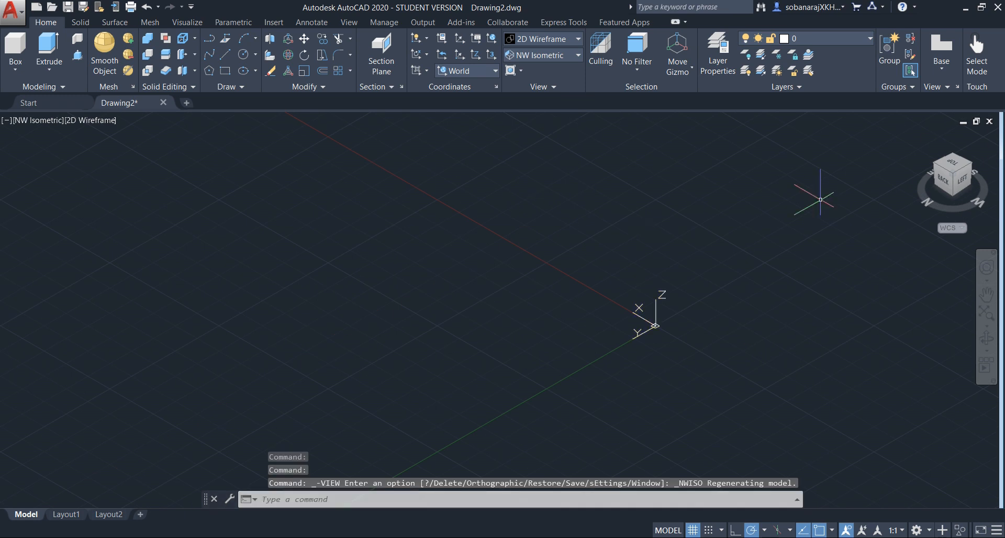
click(549, 56)
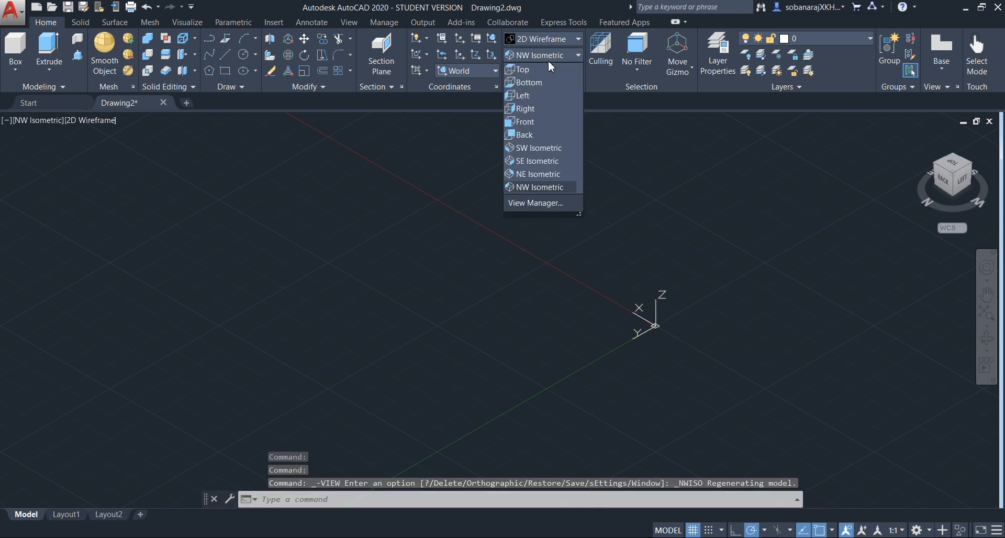
click(544, 151)
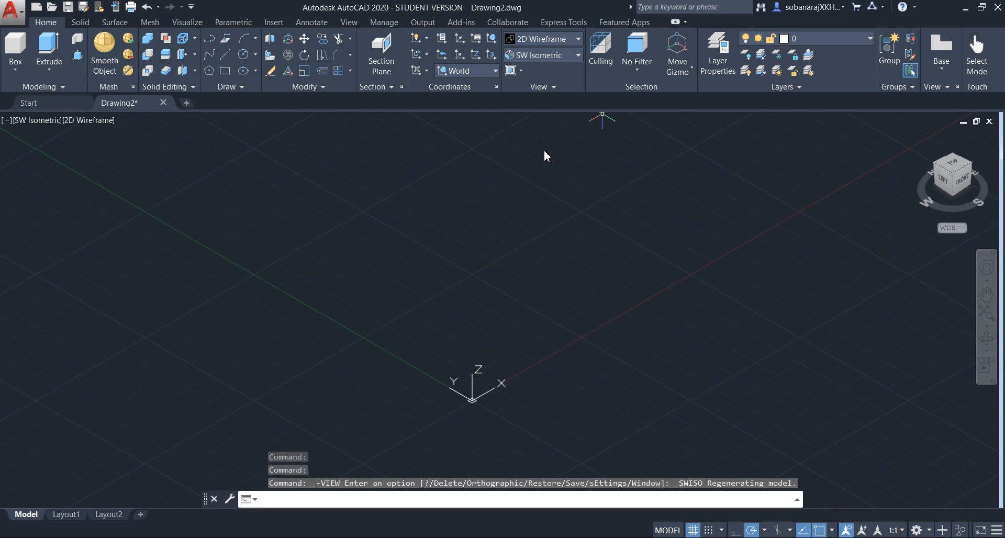
- Set the drawing to the SE Isometric preset view
click(570, 54)
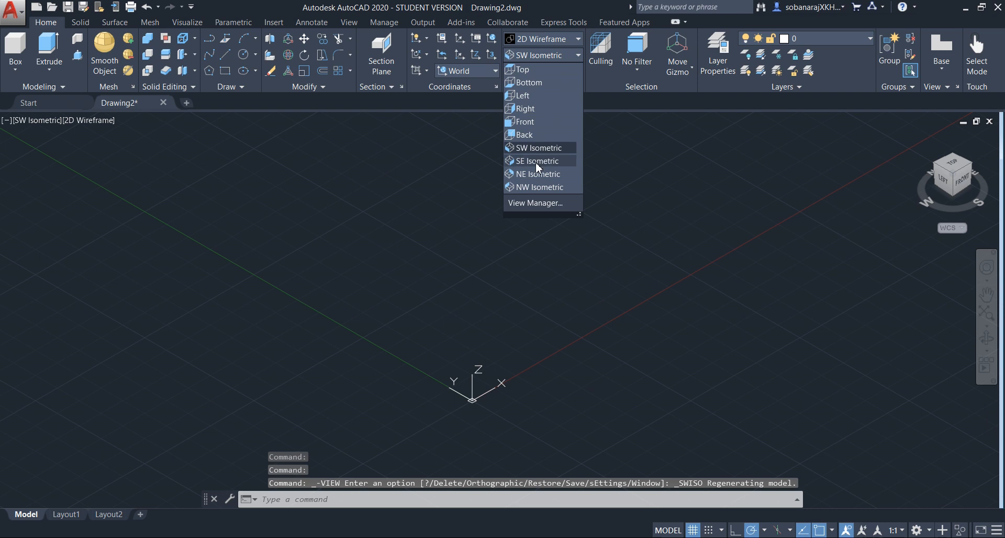
click(535, 162)
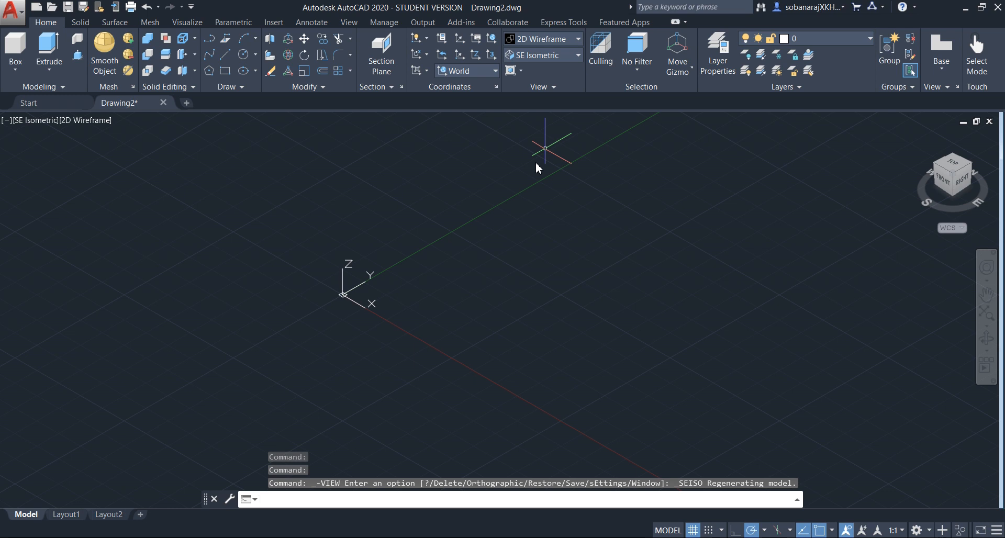
click(571, 58)
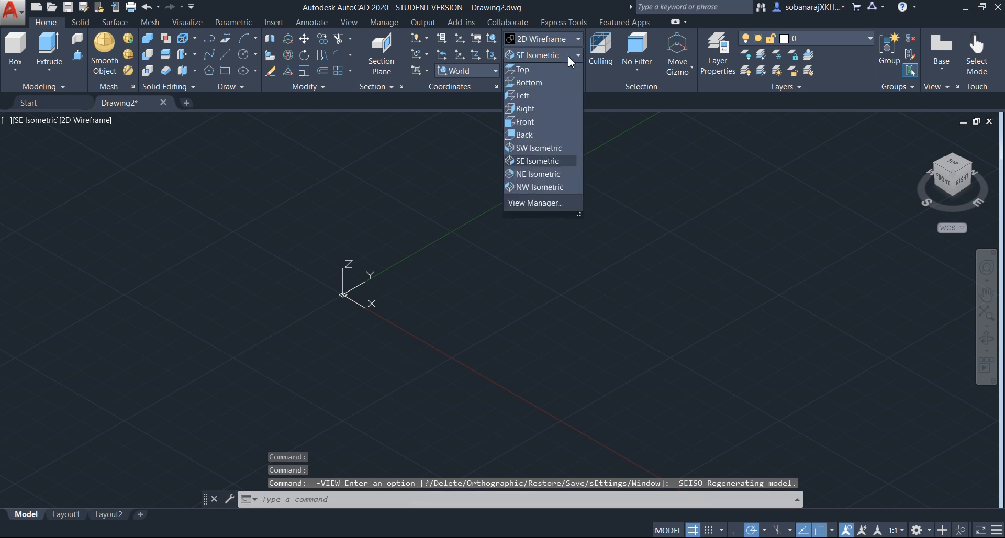
click(589, 186)
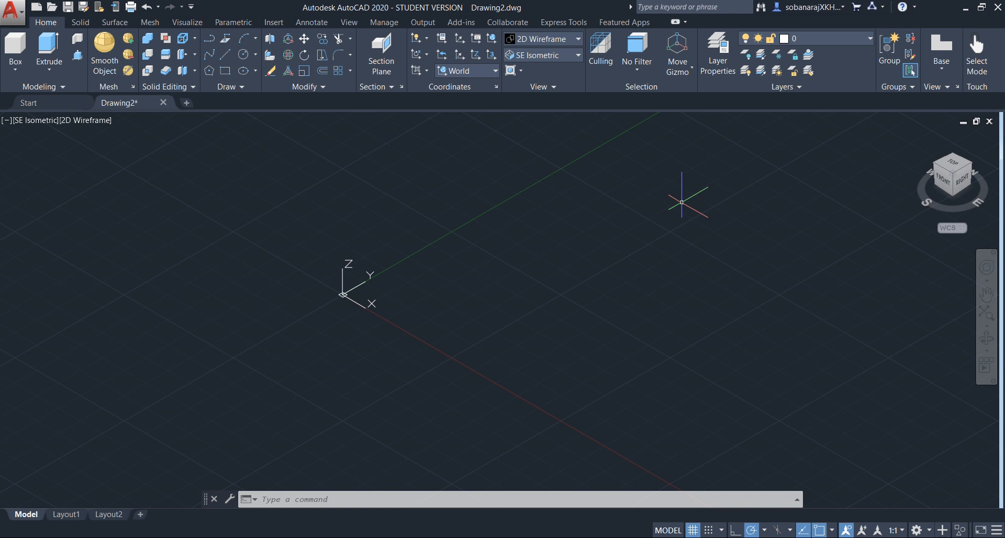
- Switch to the preset Top view, then set the view back to SW Isometric
click(534, 56)
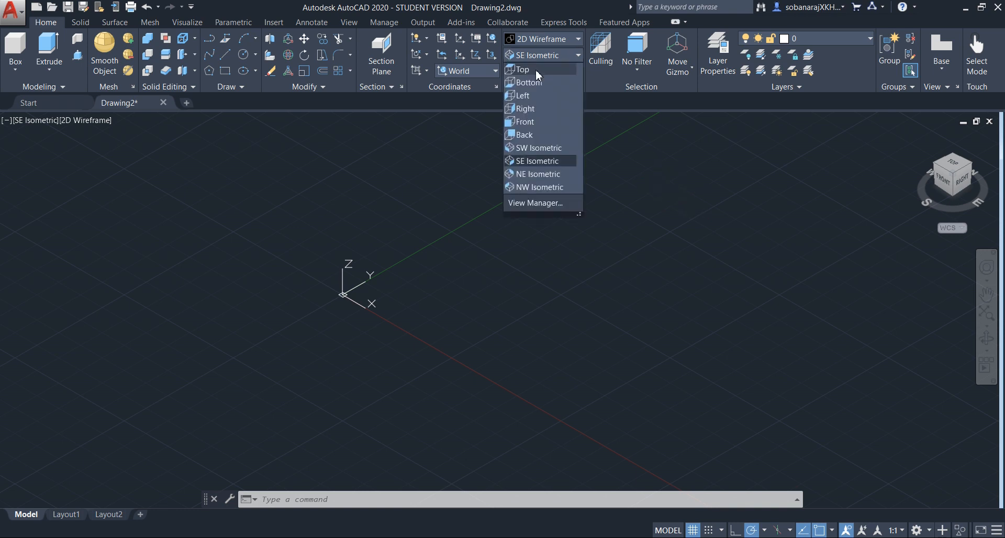
click(537, 71)
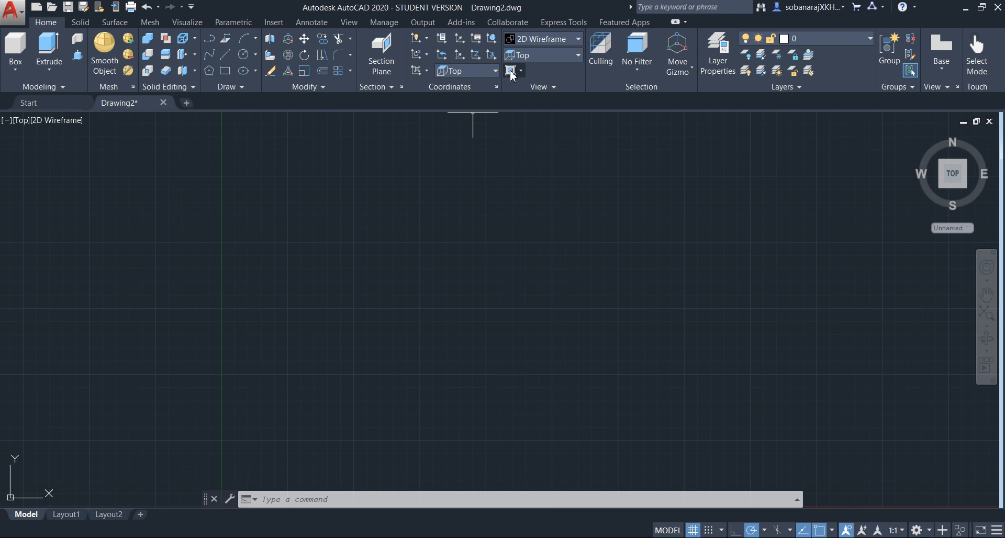
click(544, 55)
click(538, 147)
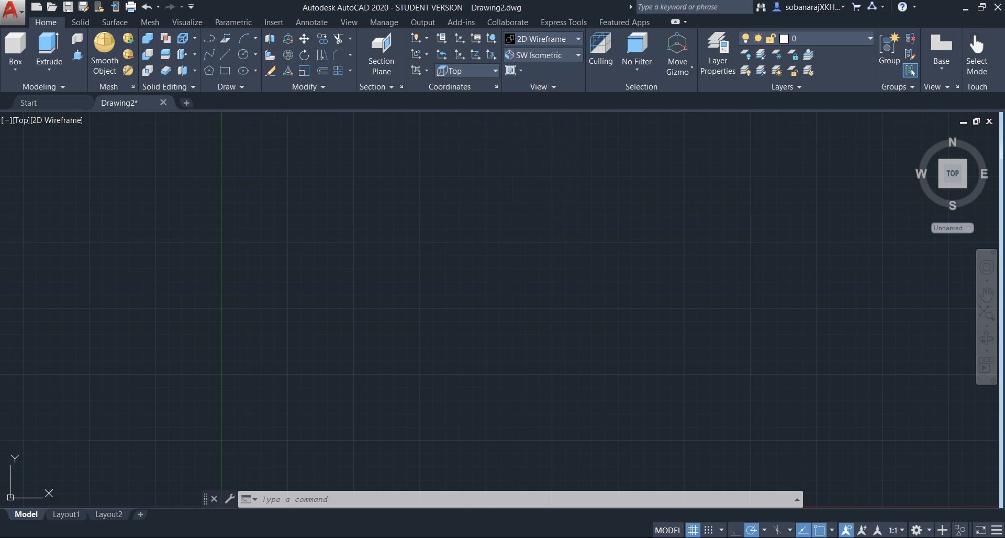
- Draw an upright solid cylinder freehand behind the origin, noticeably taller than it is wide
click(16, 68)
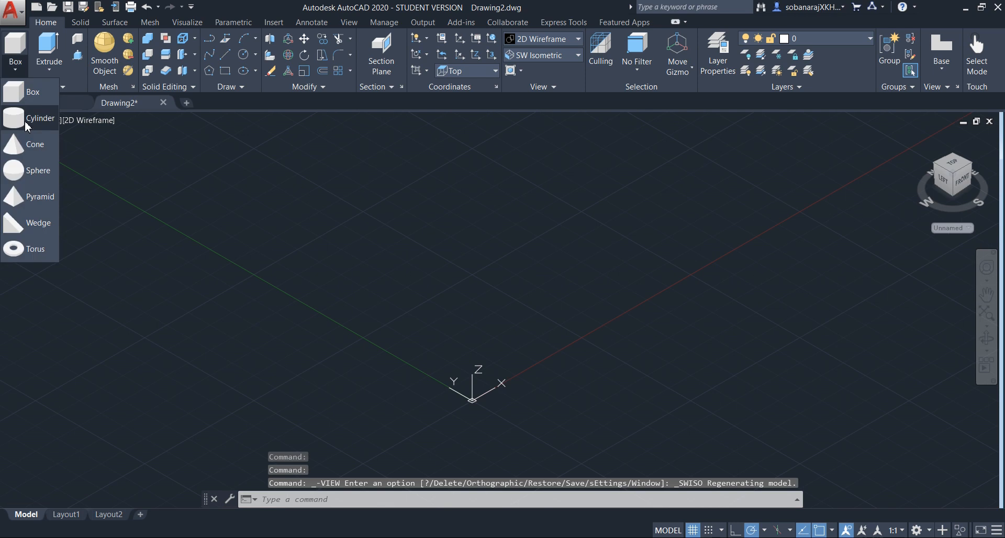
click(191, 162)
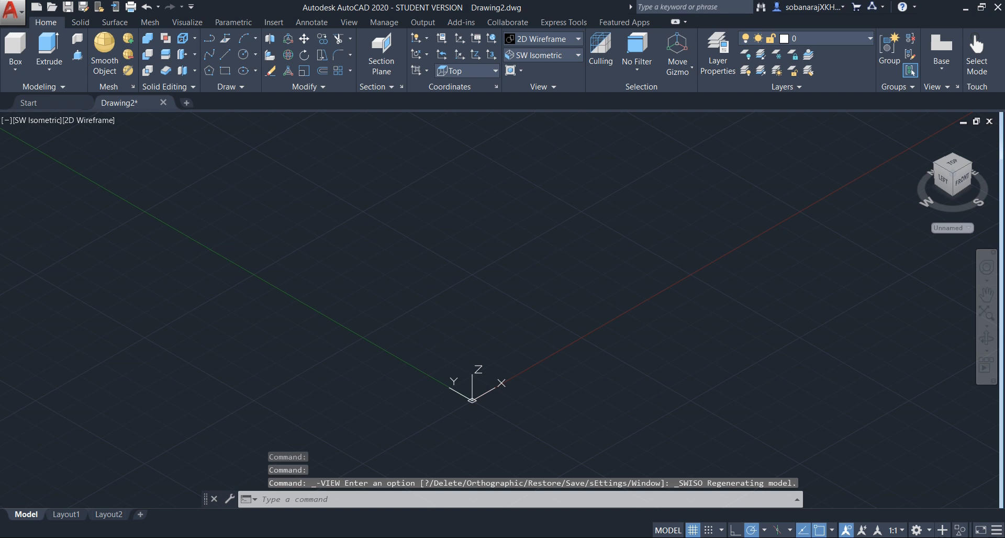
click(31, 111)
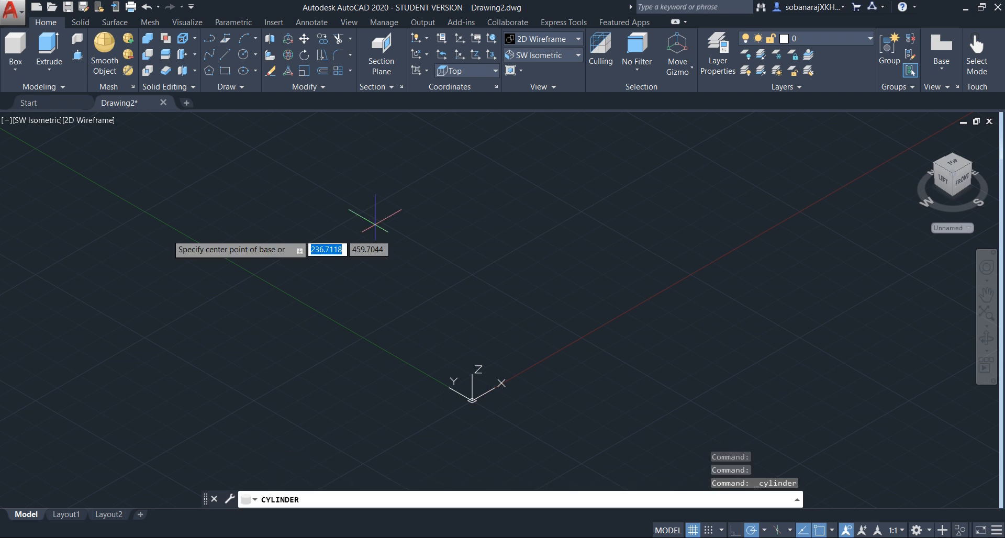
click(470, 285)
click(502, 270)
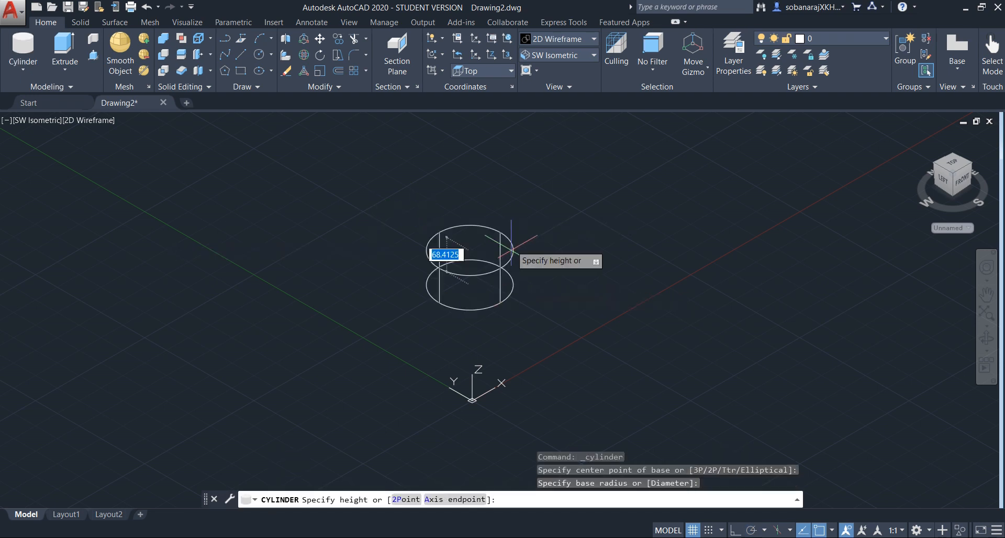
click(518, 176)
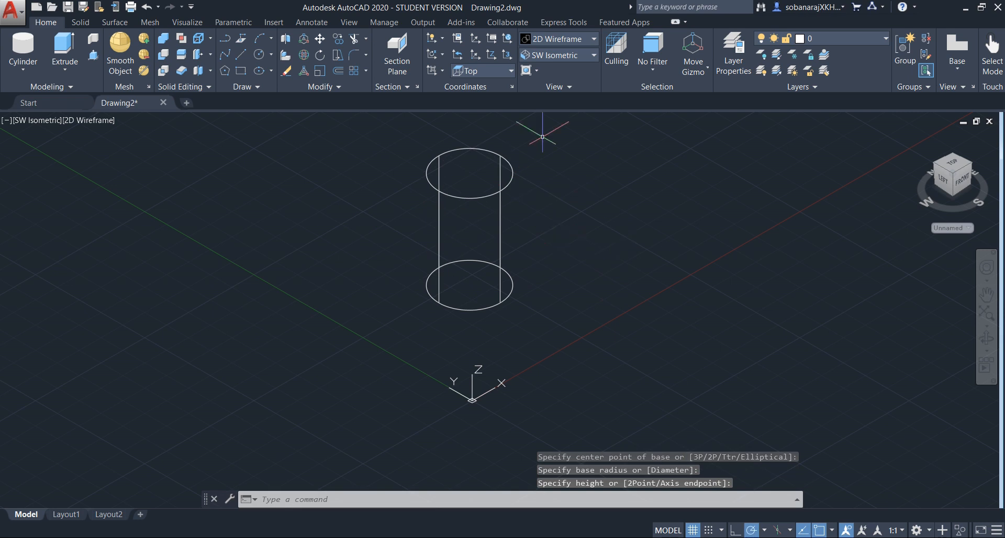
key(Escape)
- Apply the Conceptual visual style to the viewport and look over the other available visual styles
click(94, 122)
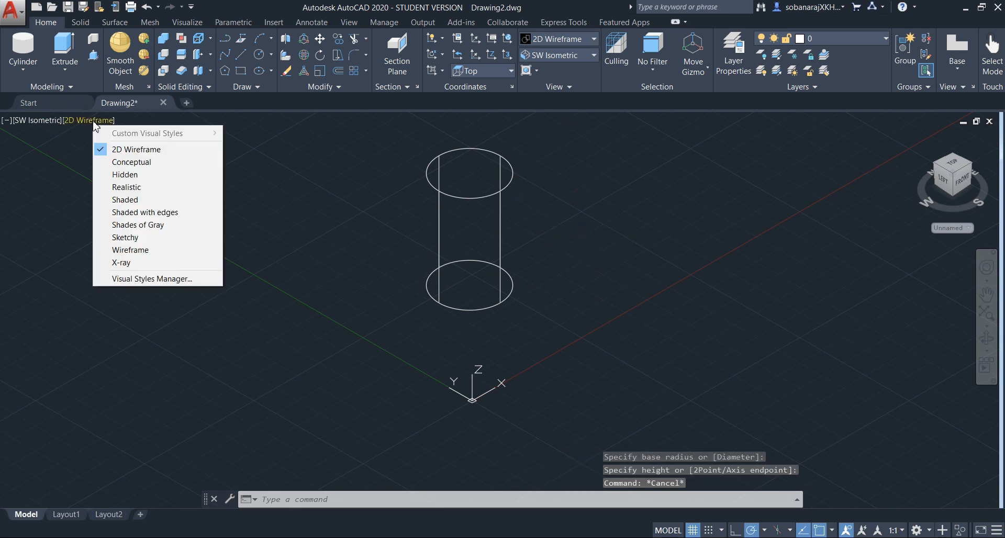
click(130, 163)
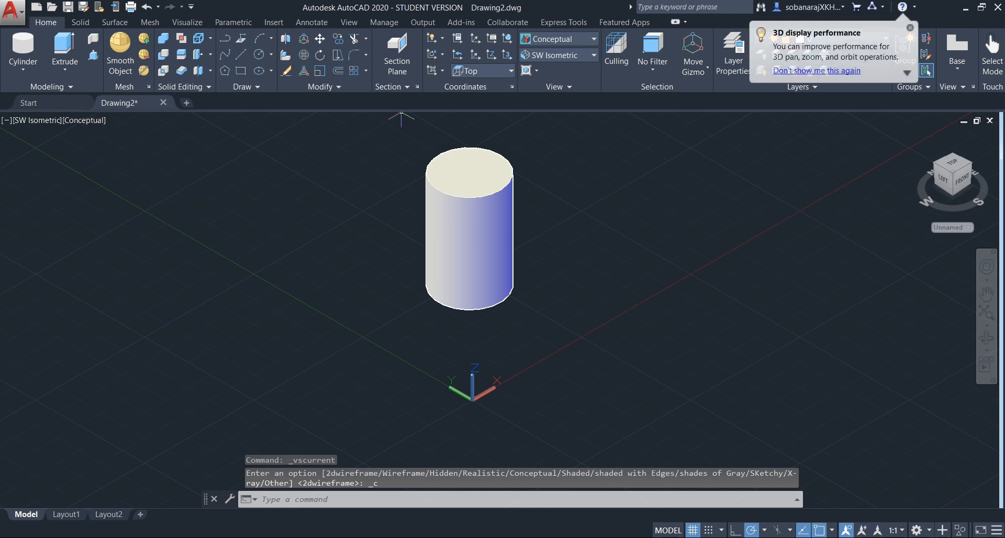
click(572, 40)
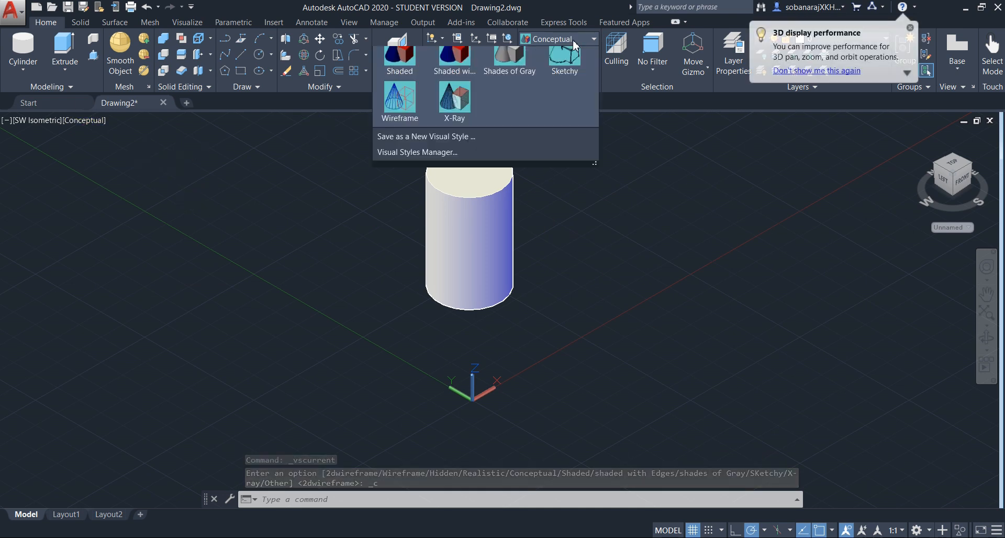
click(231, 245)
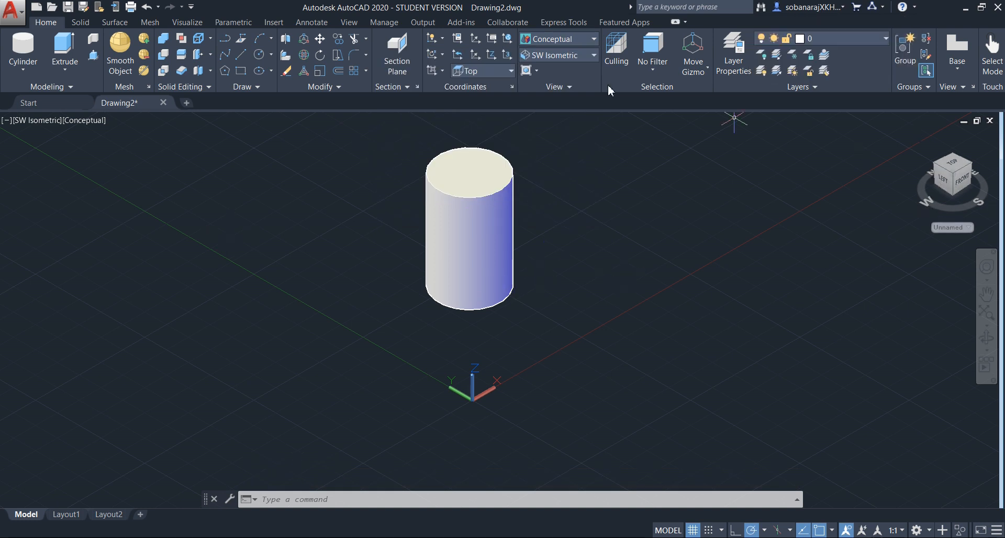
- Set the viewport to the SE Isometric preset view and examine the upright cylinder from that side
click(584, 56)
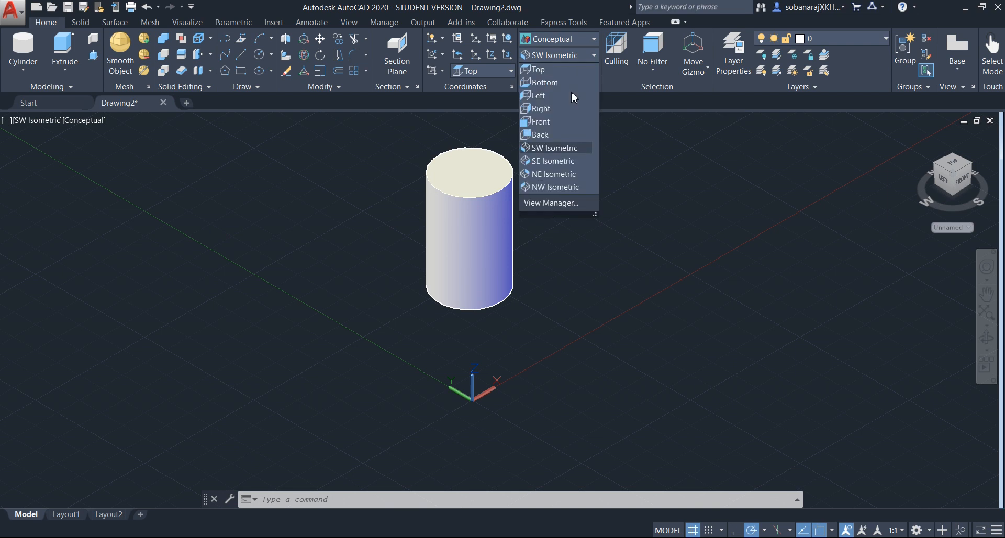
click(551, 159)
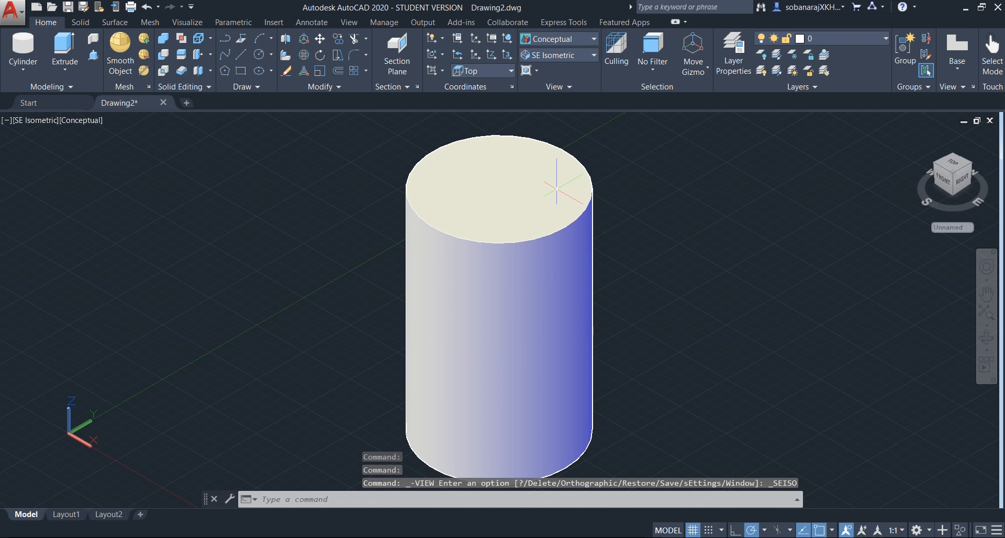
scroll(264, 252, down, 8)
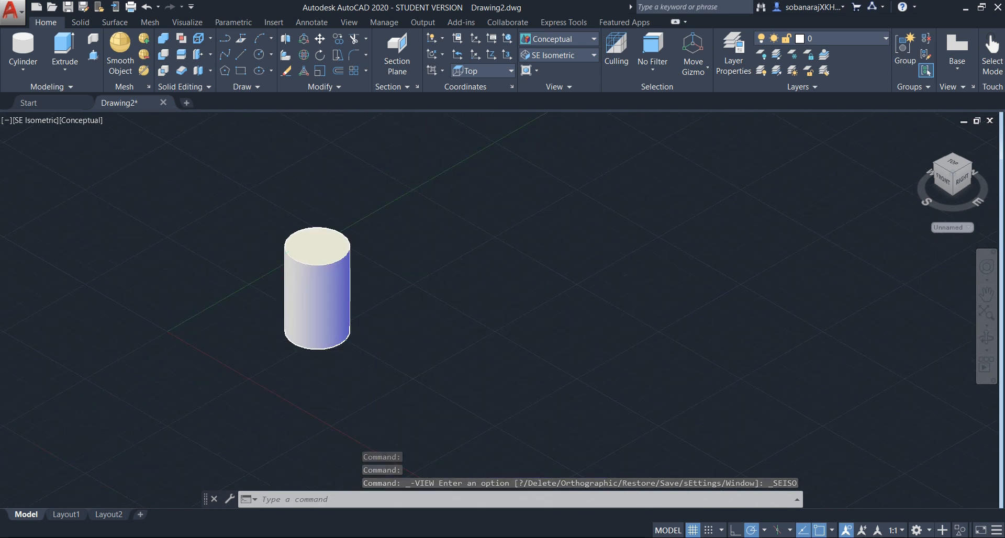
scroll(216, 273, up, 2)
scroll(474, 295, down, 3)
scroll(363, 296, up, 2)
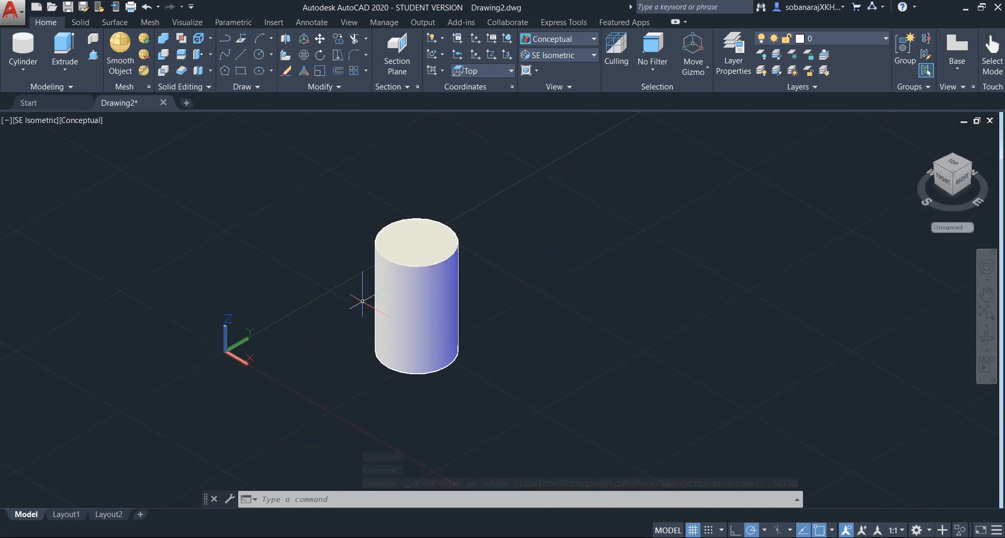
scroll(363, 301, up, 2)
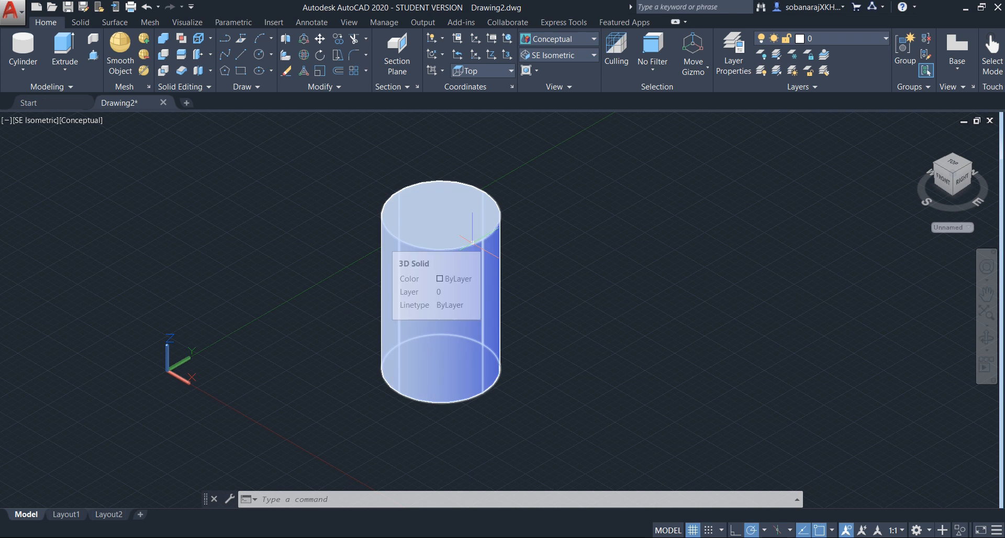
- Look over the available solid primitives, then erase the upright cylinder from the drawing
click(24, 69)
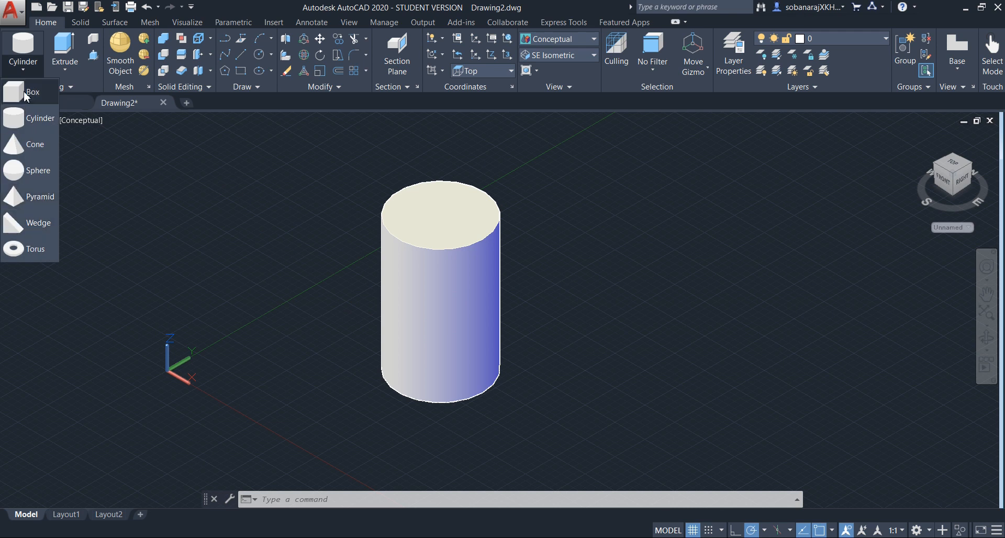
key(Escape)
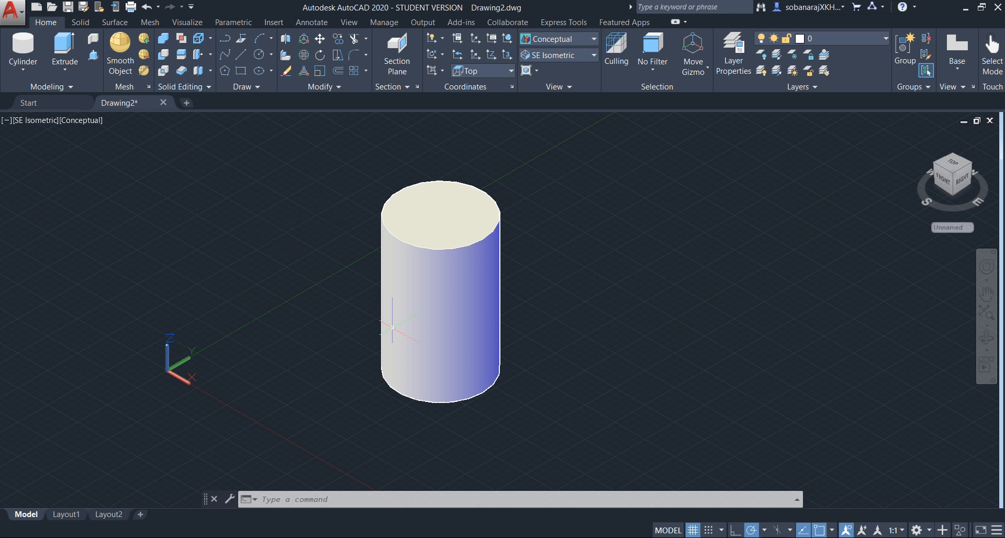
click(395, 326)
key(Delete)
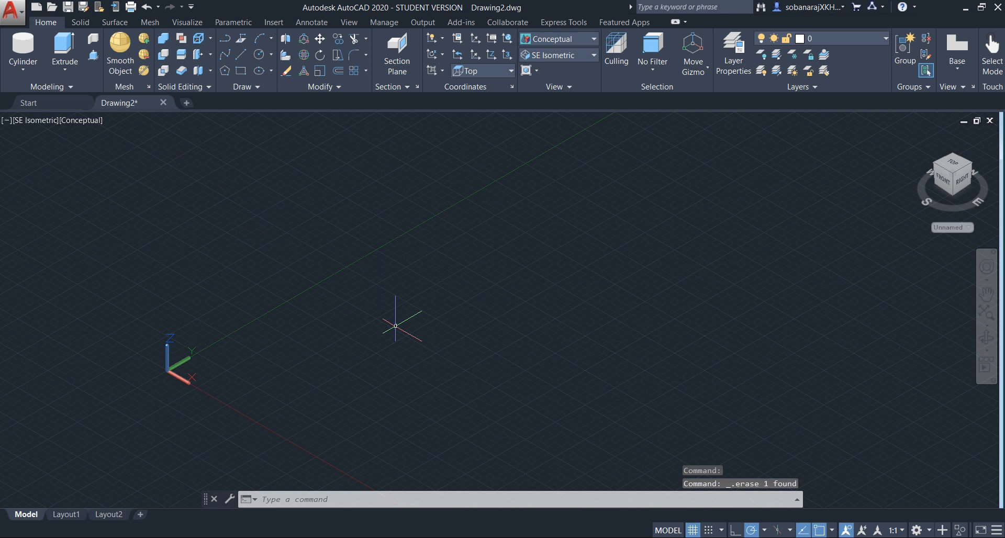
- Switch to the preset Left view and draw a circle freehand with a radius of about 26.6 units
click(27, 120)
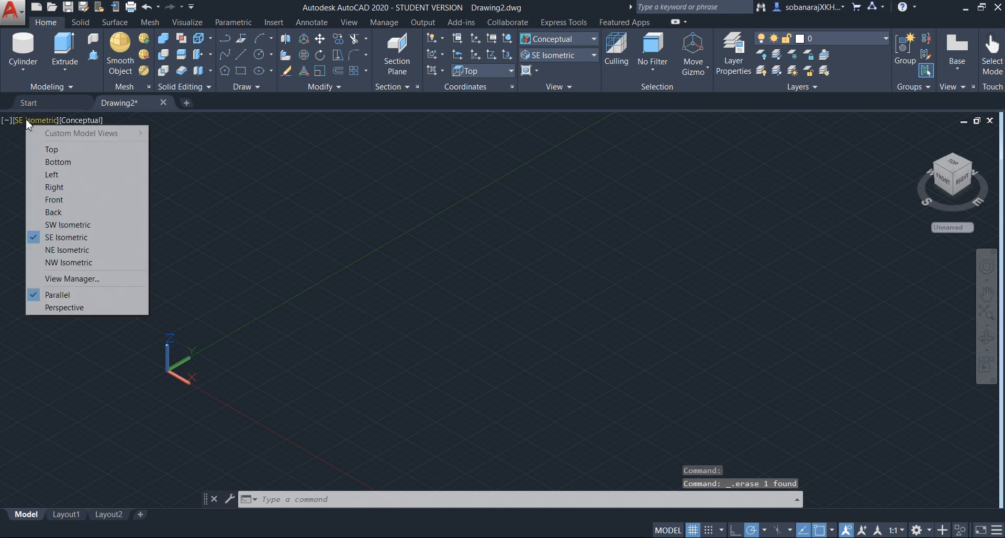
click(59, 178)
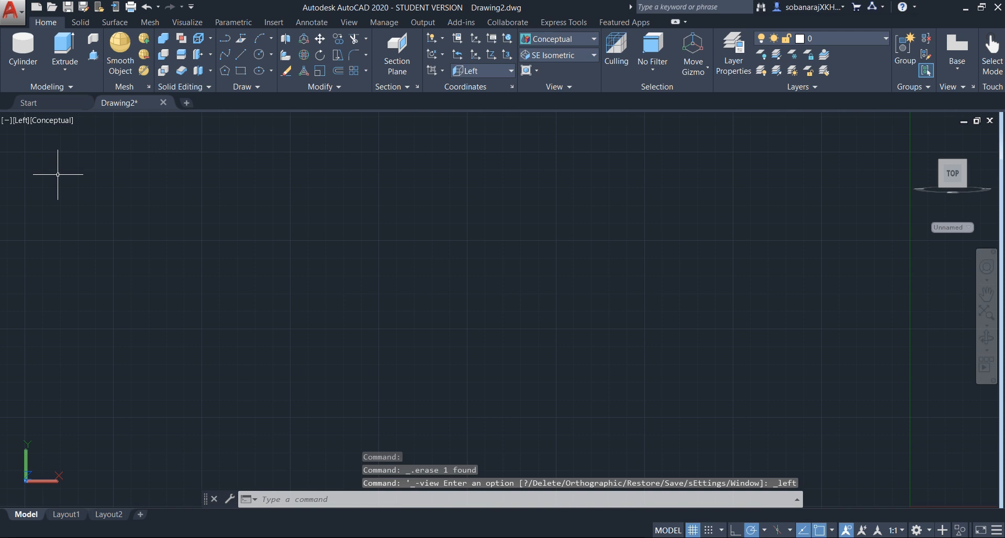
text(c)
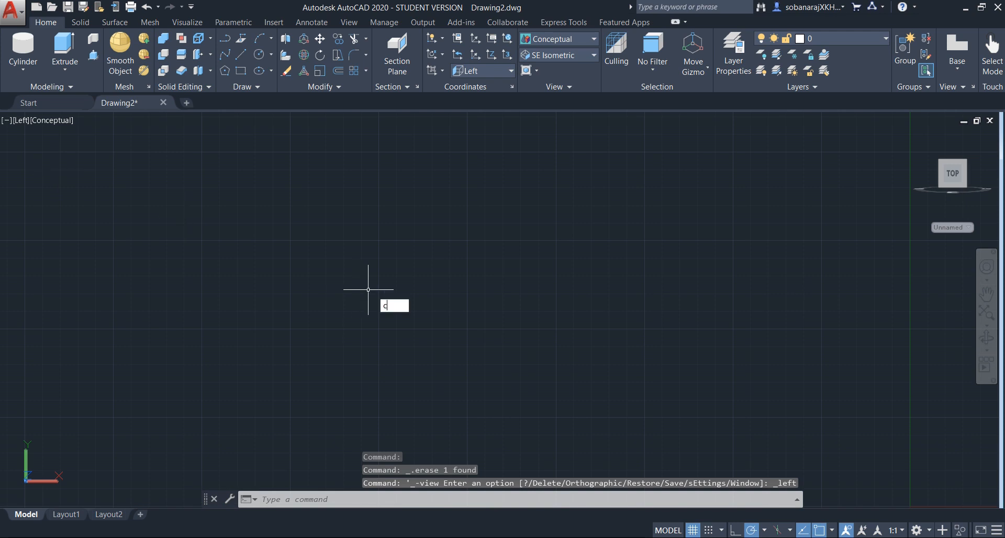
key(Return)
click(372, 290)
click(414, 270)
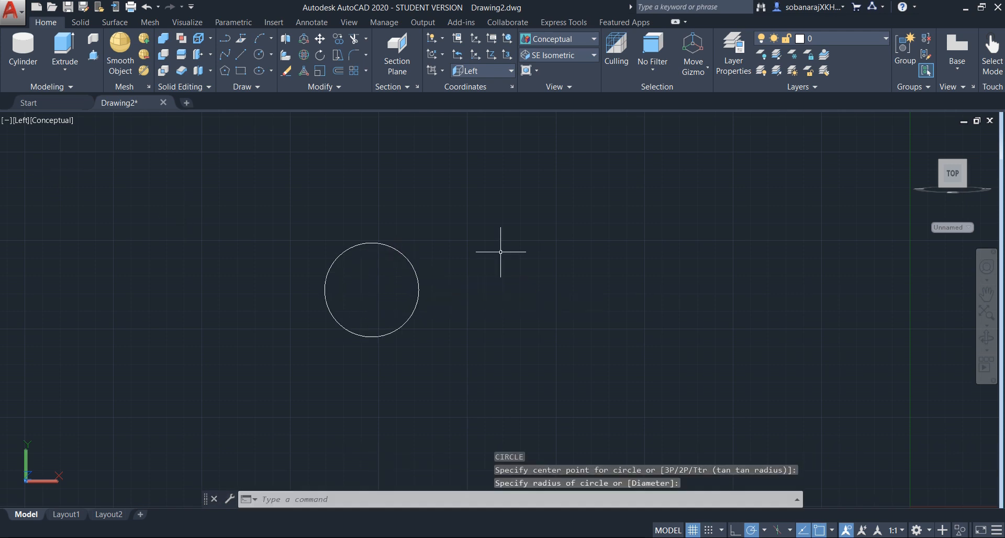
- View the circle in the SE Isometric and Top preset views, then set the view to SW Isometric
click(557, 55)
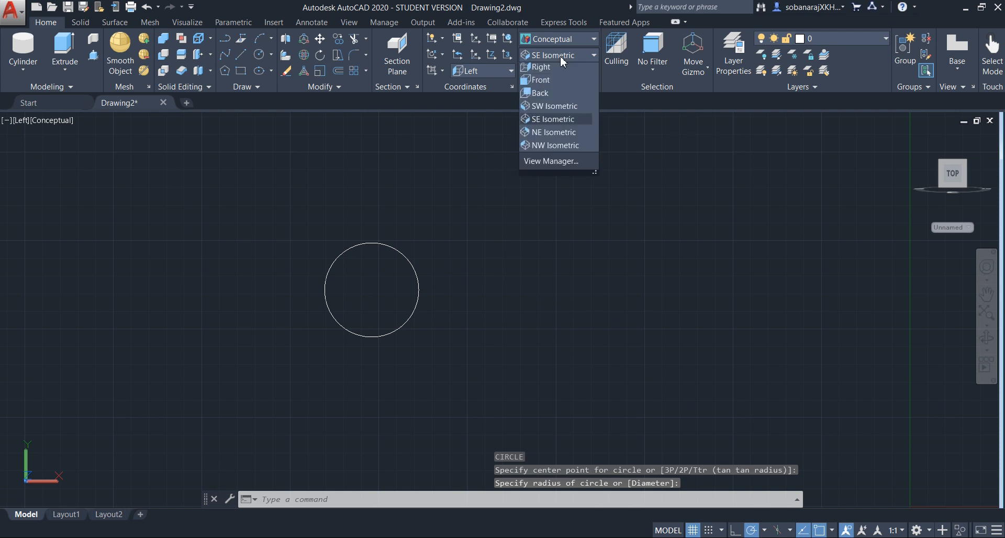
click(547, 160)
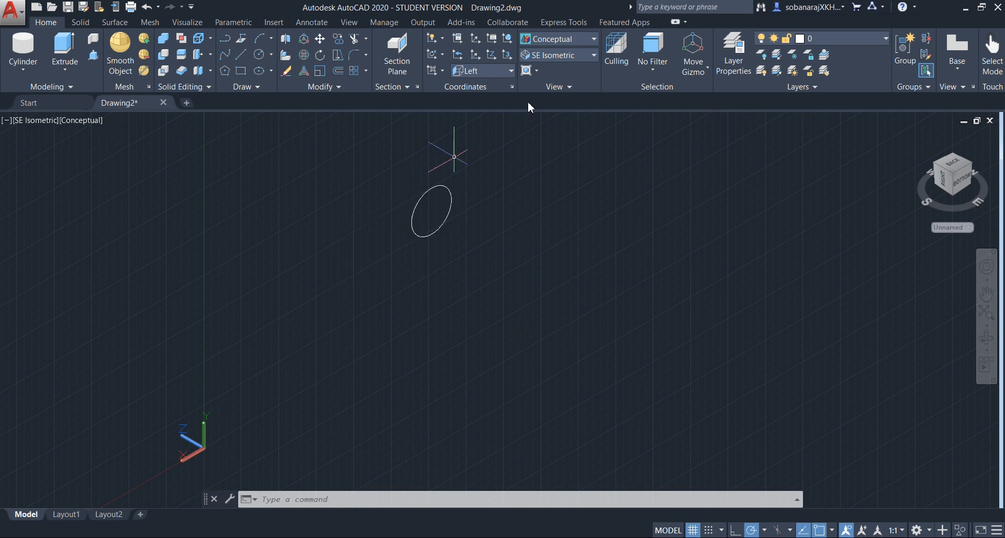
click(559, 54)
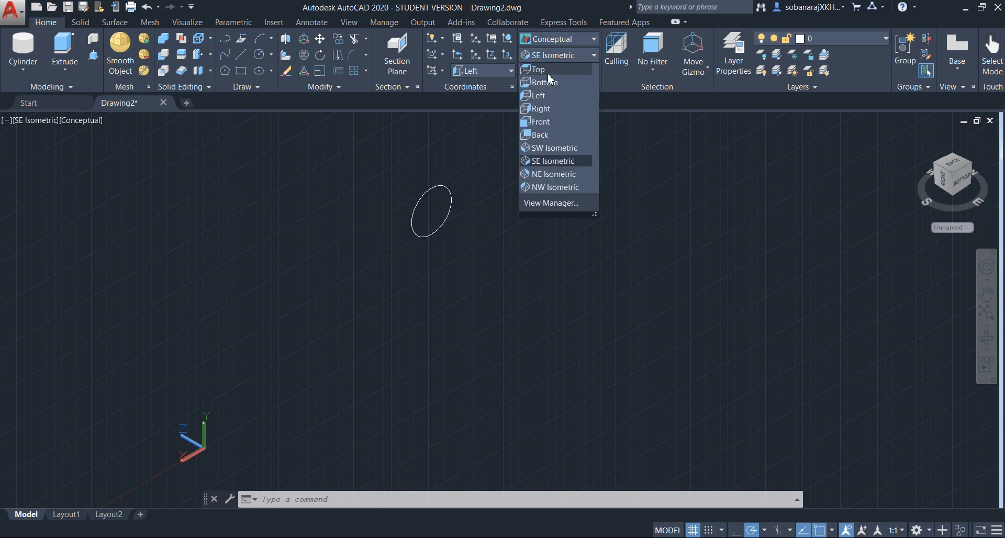
click(548, 77)
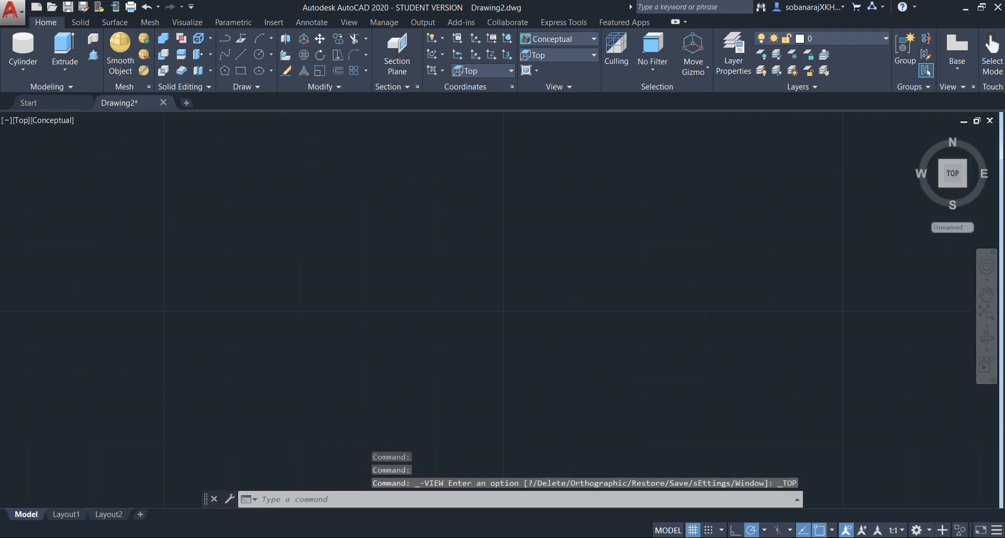
click(568, 55)
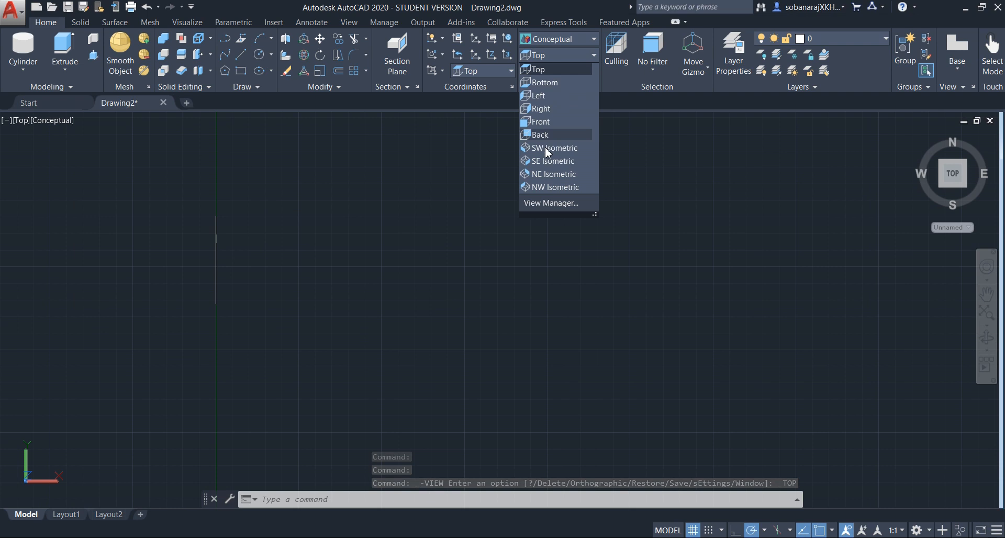
click(545, 149)
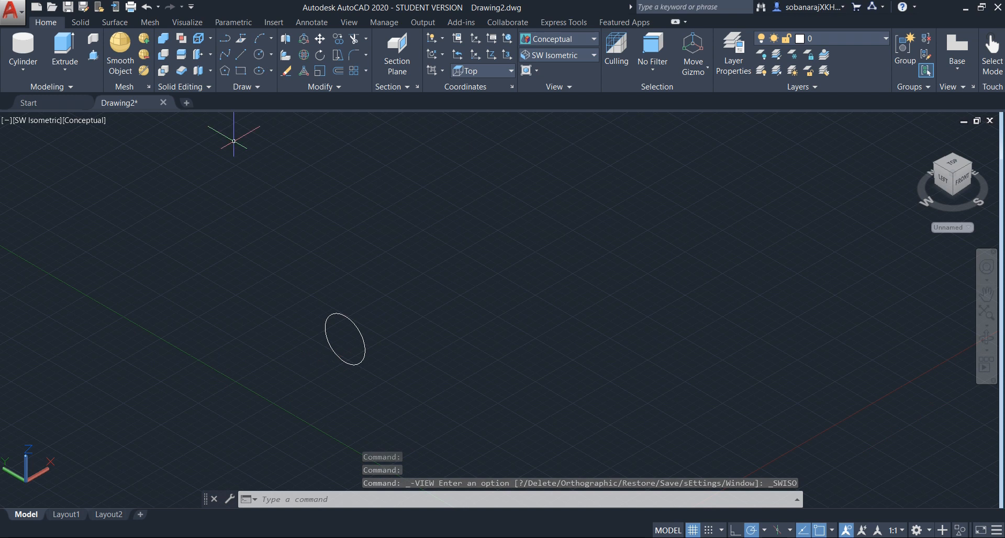
- Extrude the circle freehand along the X direction into a horizontal solid cylinder about 215 units long
click(72, 49)
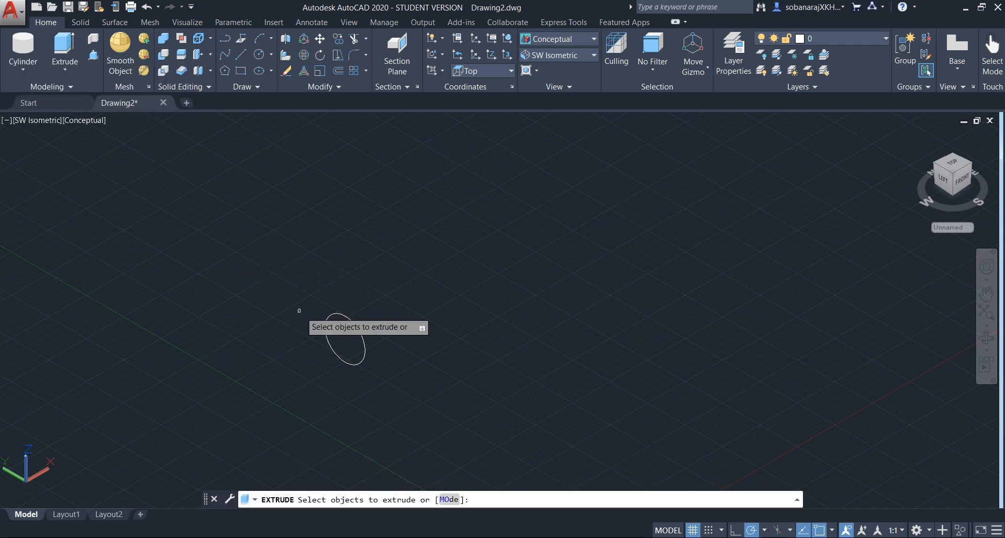
click(330, 313)
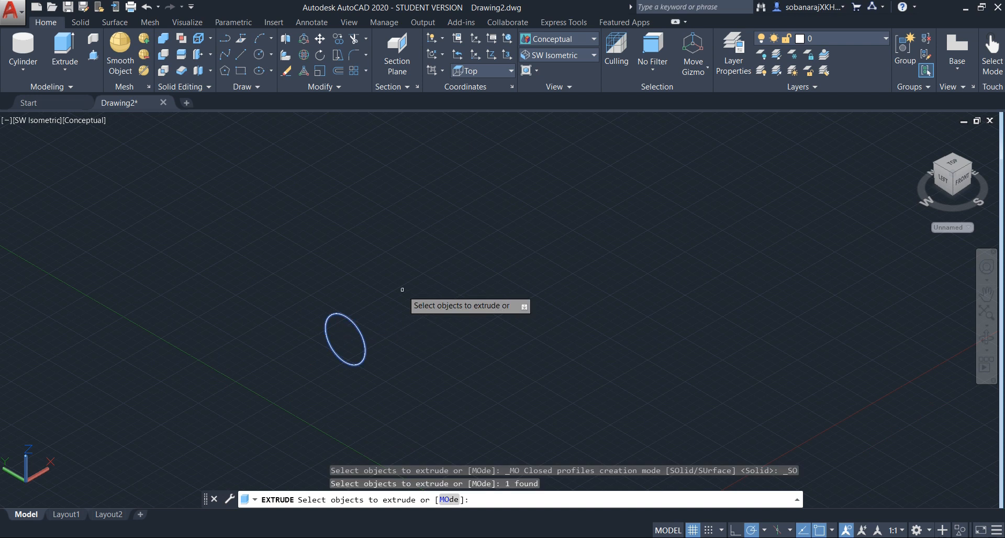
key(Return)
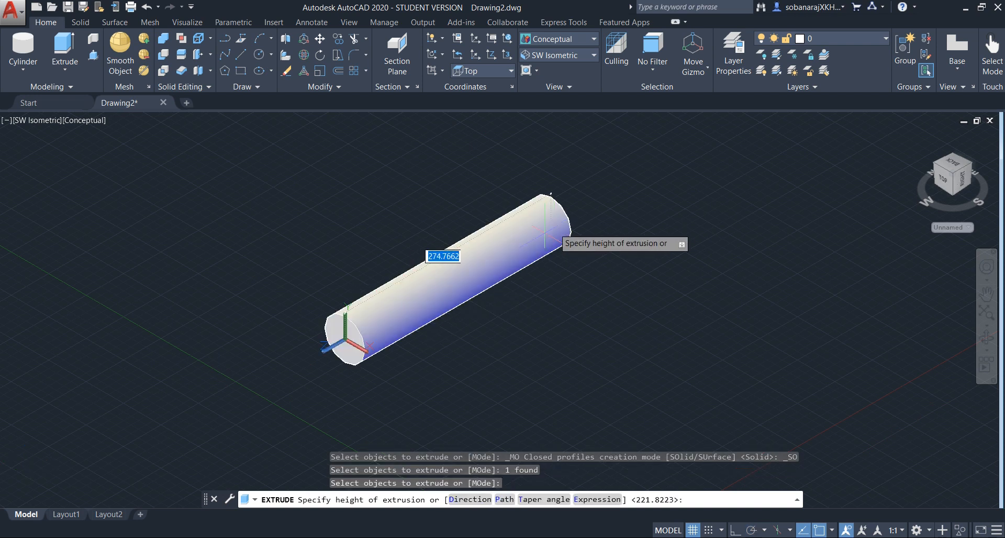
click(506, 246)
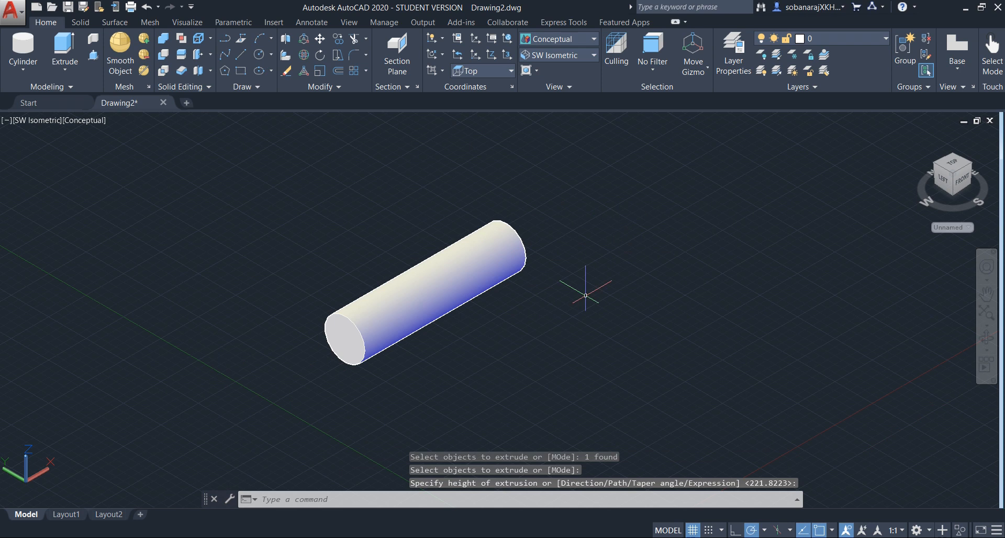
key(Escape)
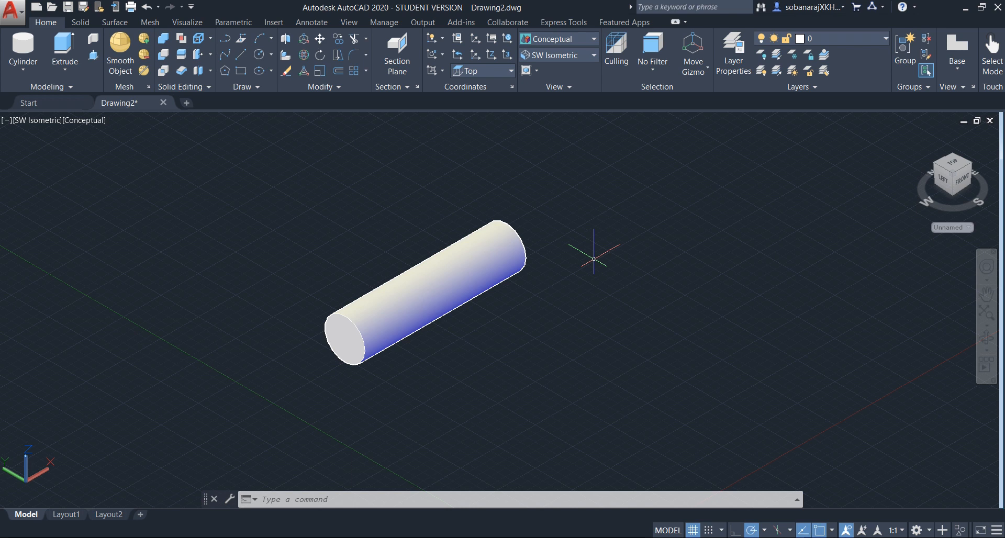
- Switch to the preset Top view and draw a second circle freehand below the horizontal cylinder
click(550, 56)
click(545, 70)
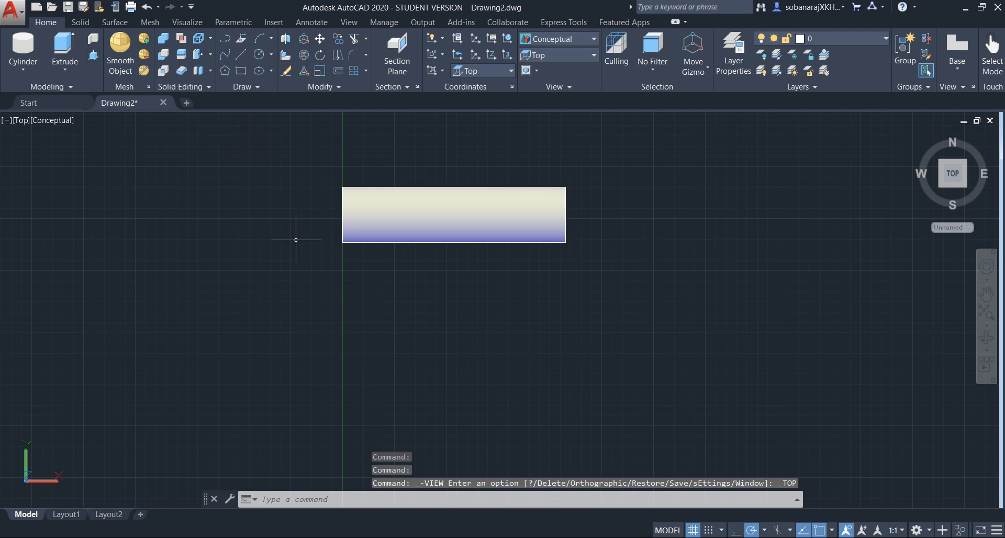
text(c)
key(Return)
click(417, 349)
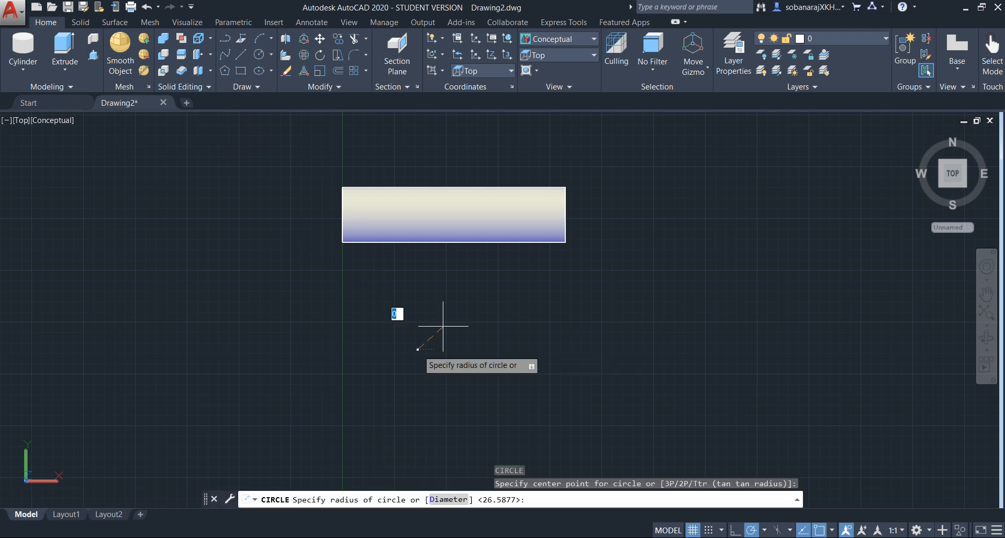
click(459, 338)
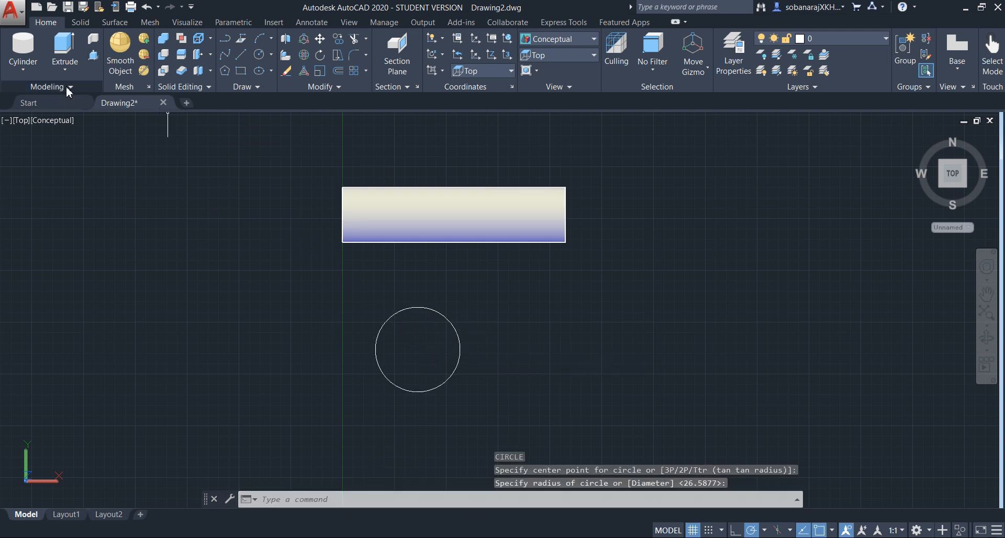
- Set the view to SW Isometric and extrude the second circle upward freehand into a vertical solid cylinder
click(546, 58)
click(541, 150)
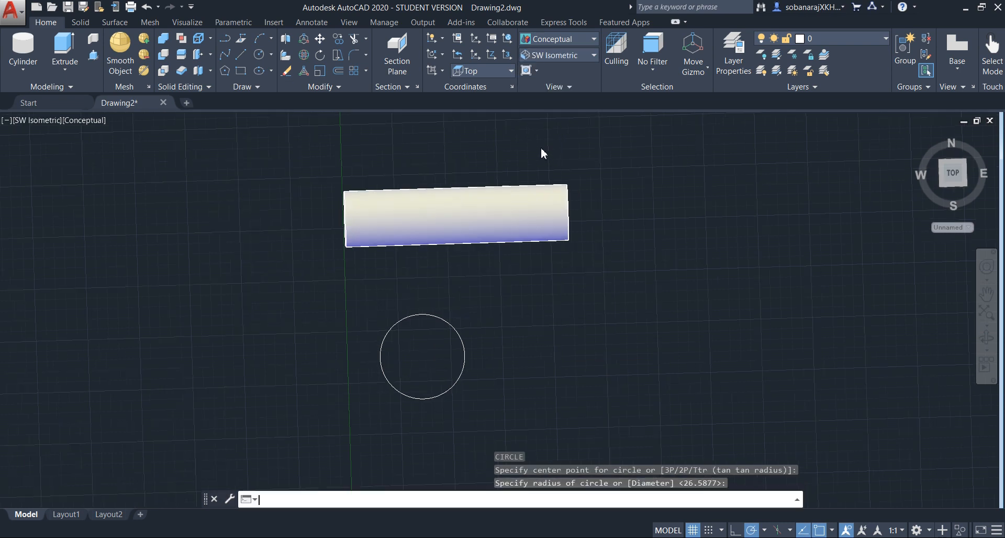
click(64, 50)
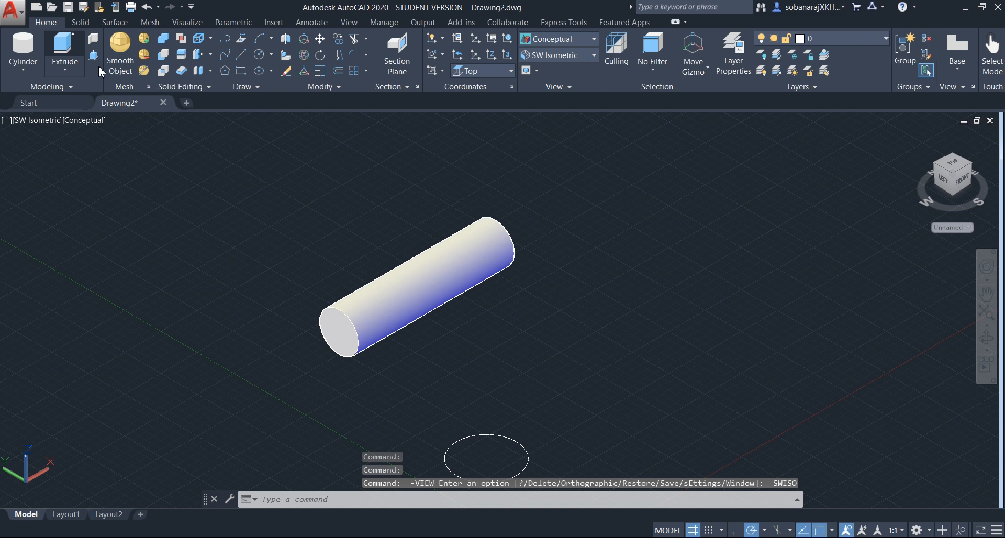
click(486, 435)
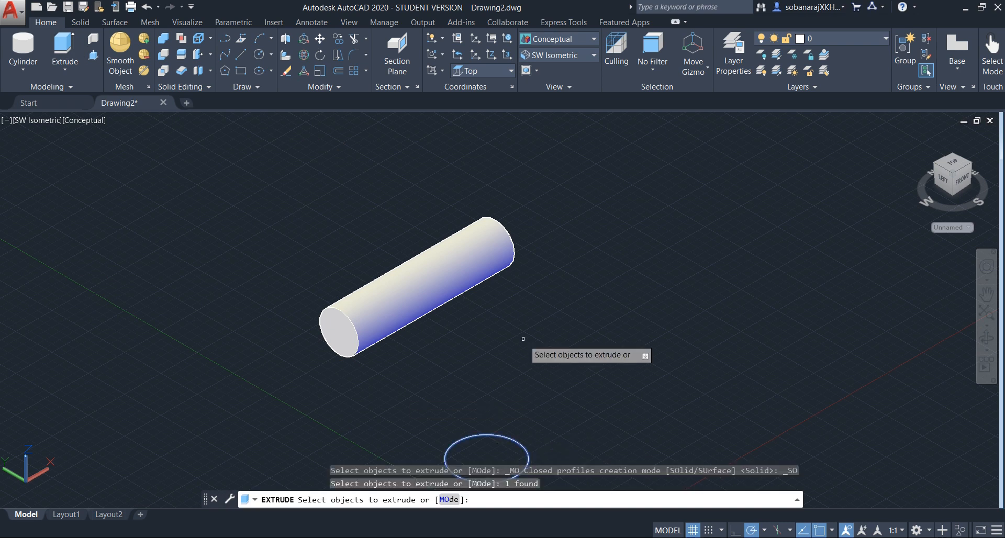
key(Return)
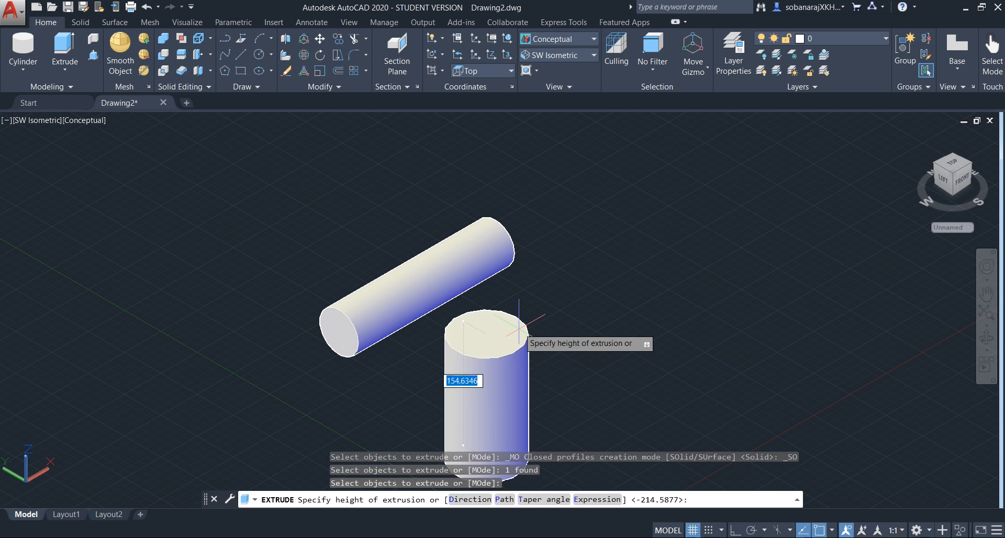
click(578, 359)
scroll(537, 267, down, 2)
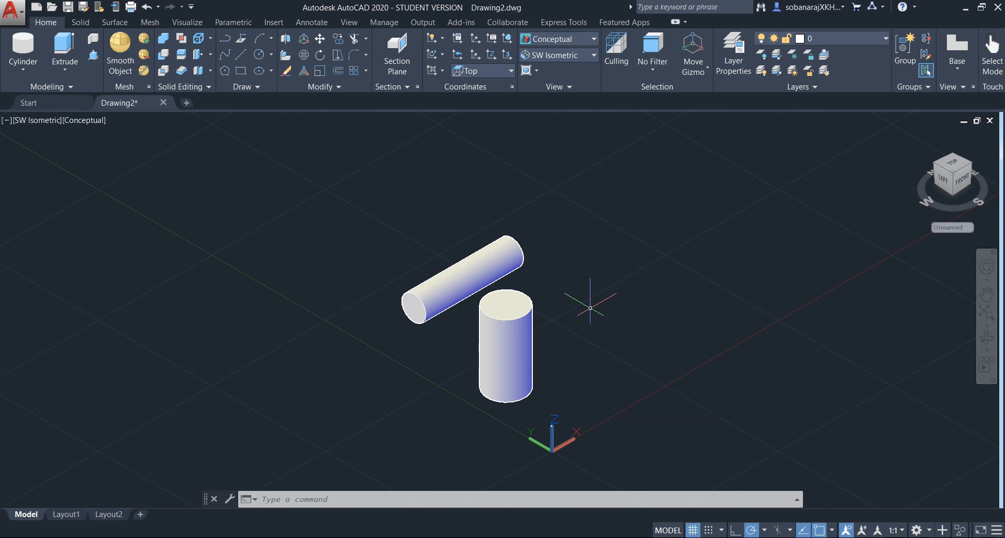
- Erase both the horizontal and vertical cylinders, then undo the erasure
mouse_move(462, 267)
click(592, 394)
click(403, 201)
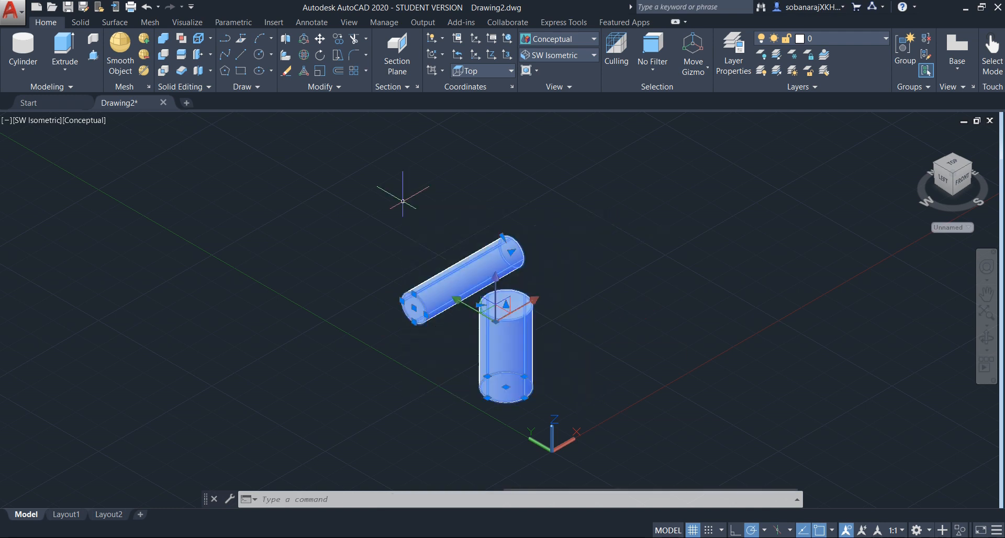
key(Delete)
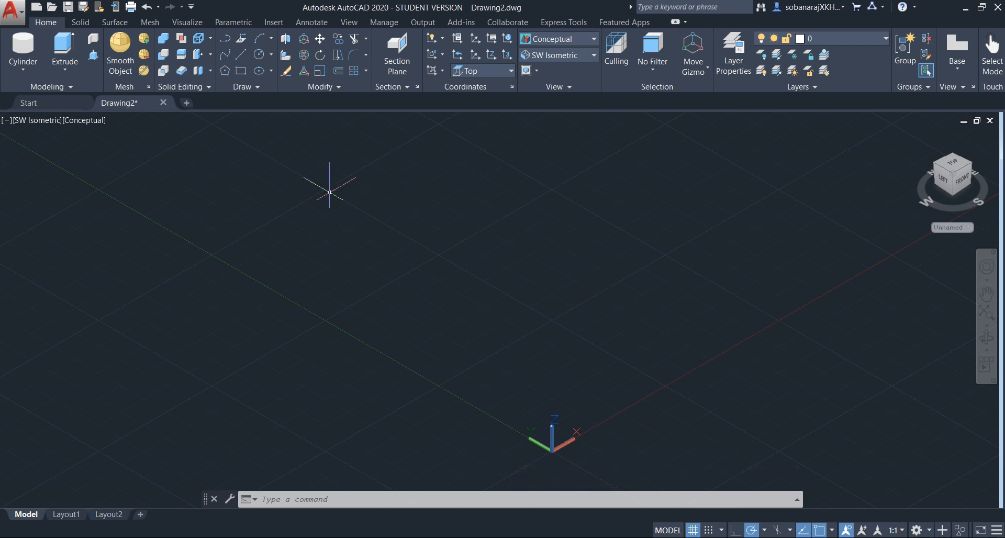
click(146, 8)
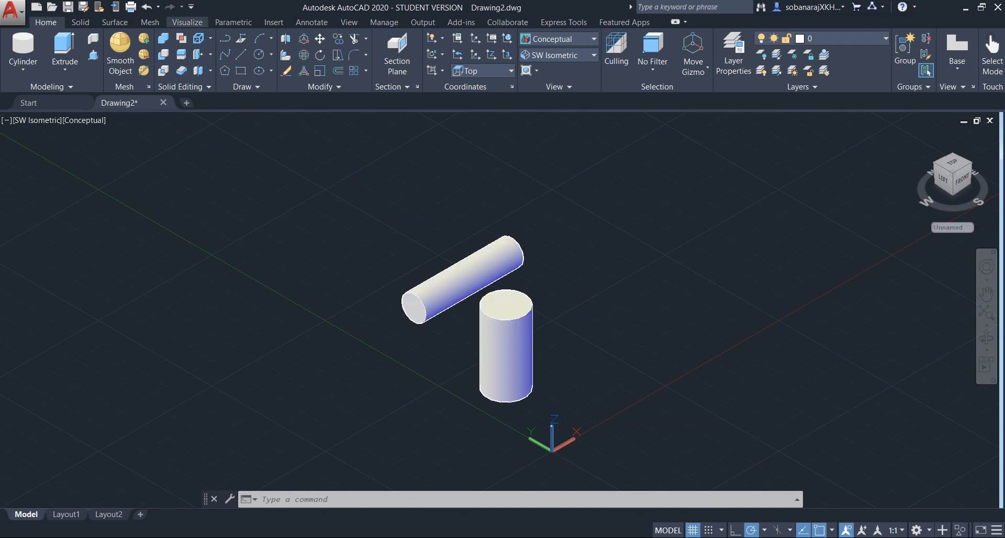
- Show both cylinders in the Hidden visual style, followed by the Shaded style
click(90, 126)
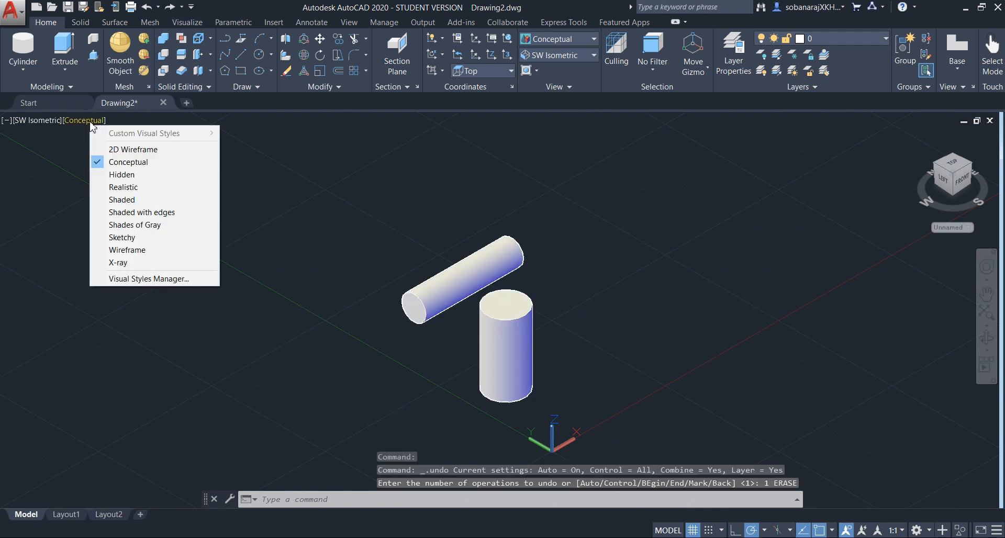
click(123, 174)
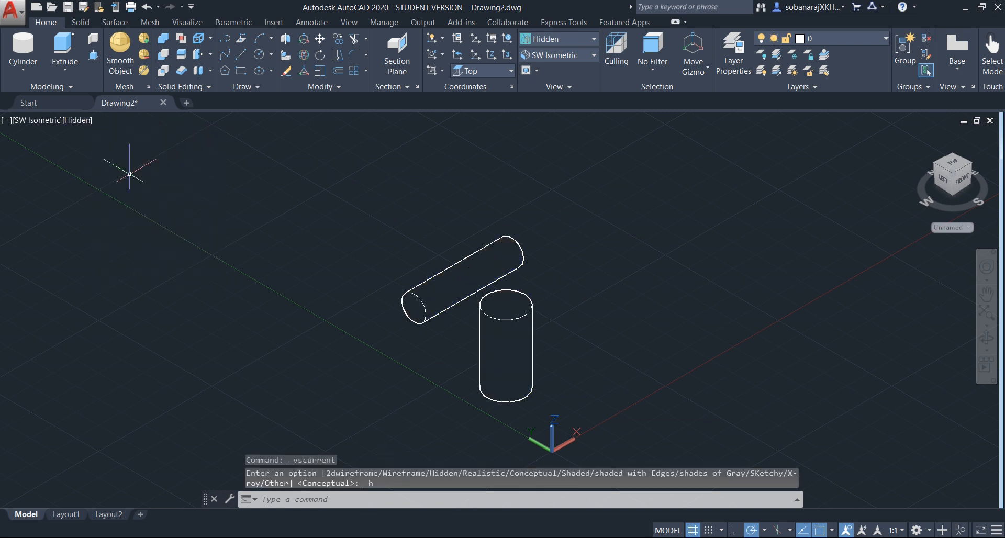
click(84, 120)
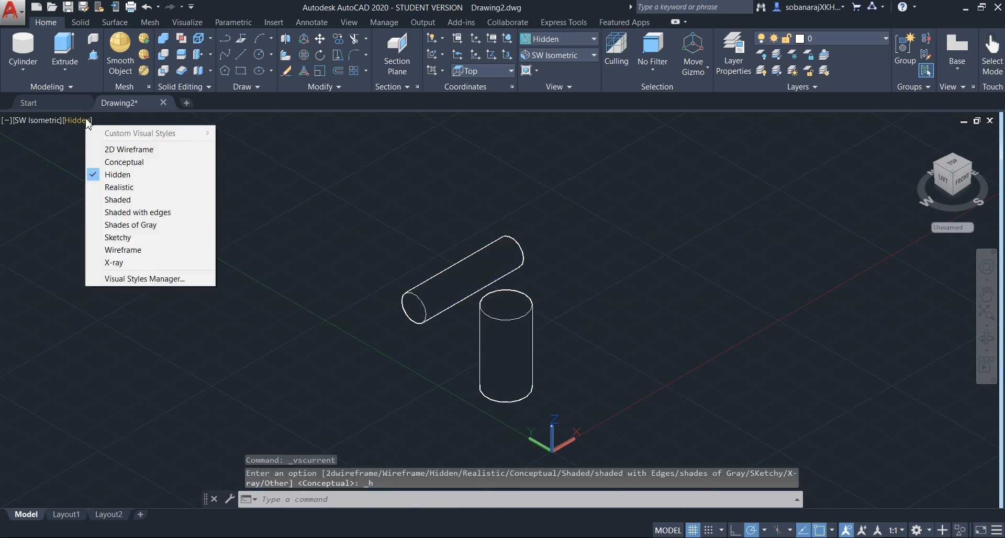
click(131, 201)
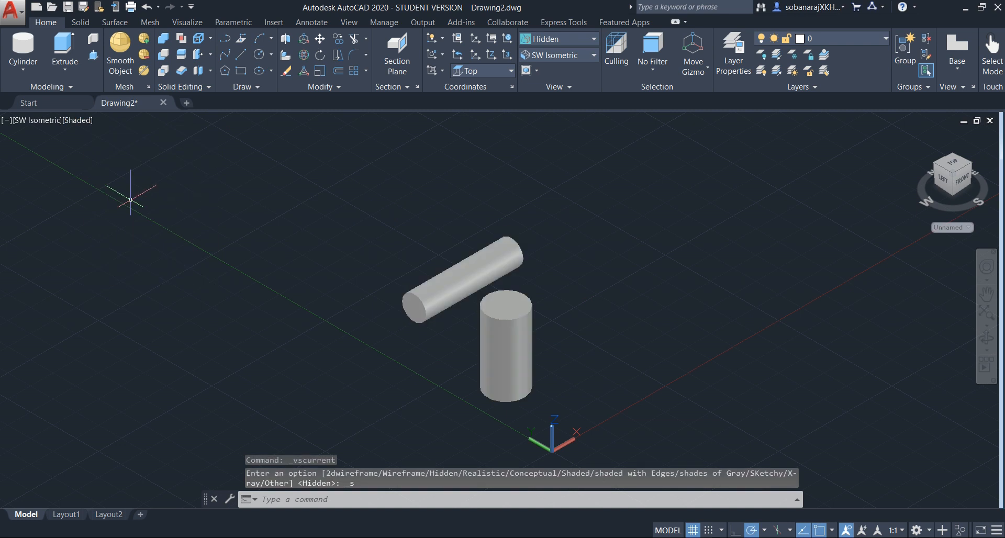
- Display the two cylinders in the Shaded with edges visual style, followed by Shades of Gray
click(82, 120)
click(124, 212)
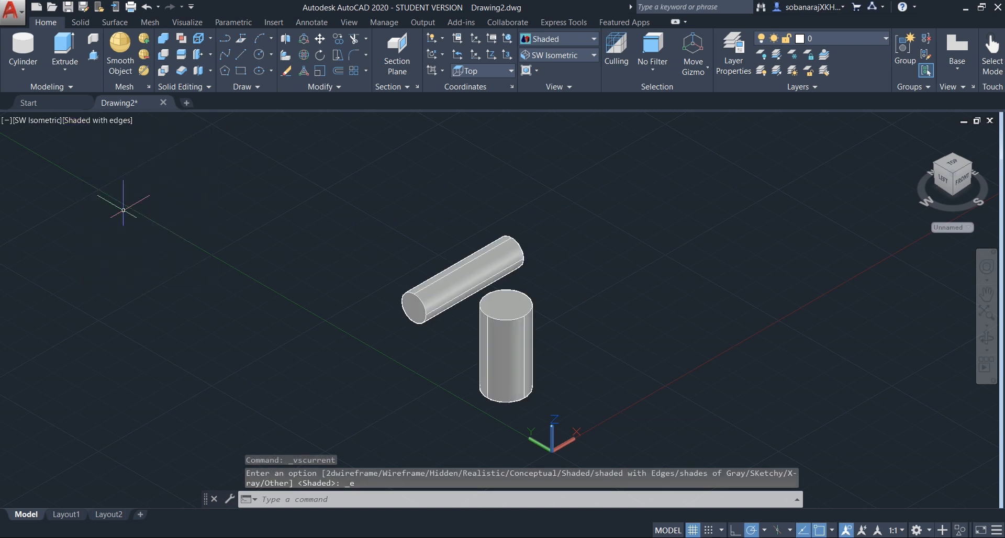
click(97, 120)
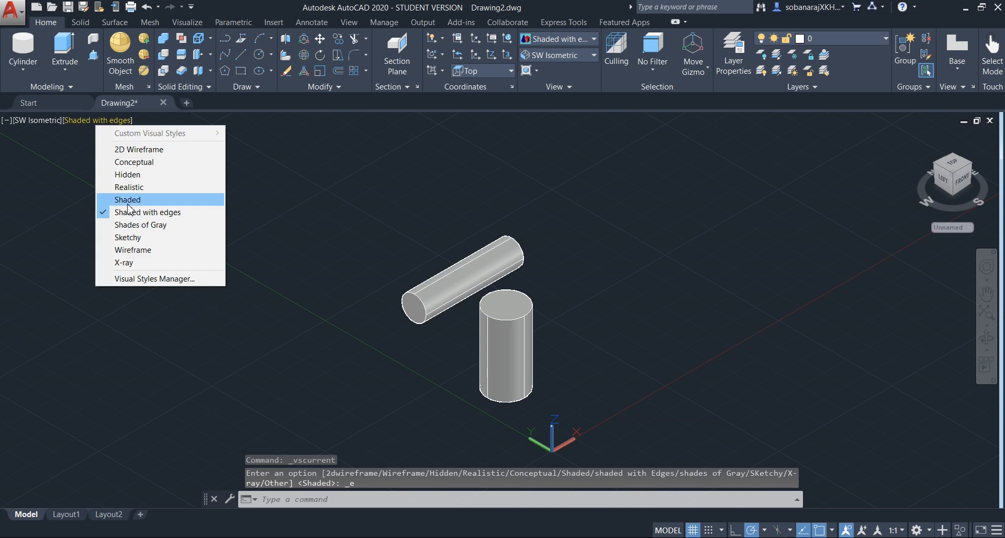
click(133, 224)
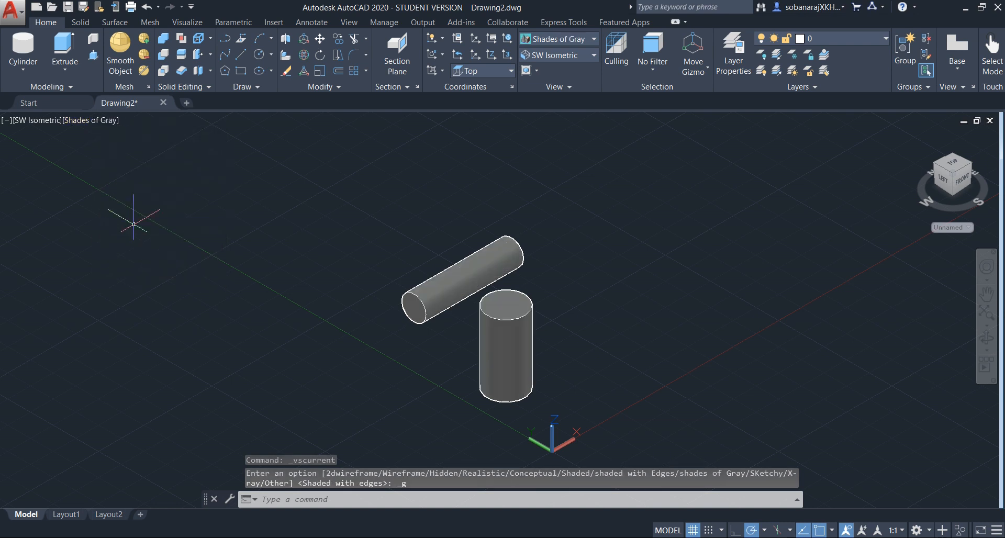
- Set the visual style of the SW Isometric view to 2D Wireframe
click(93, 121)
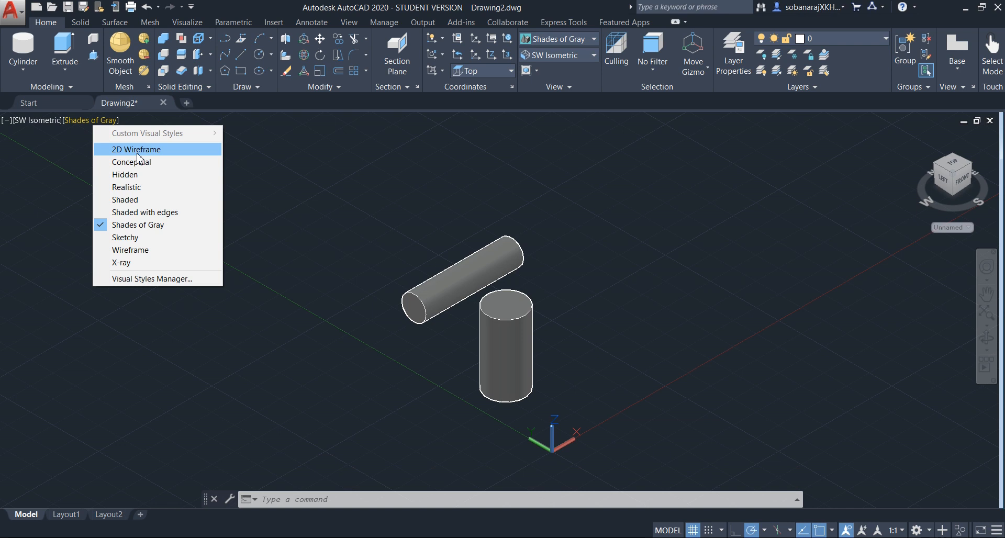
click(137, 150)
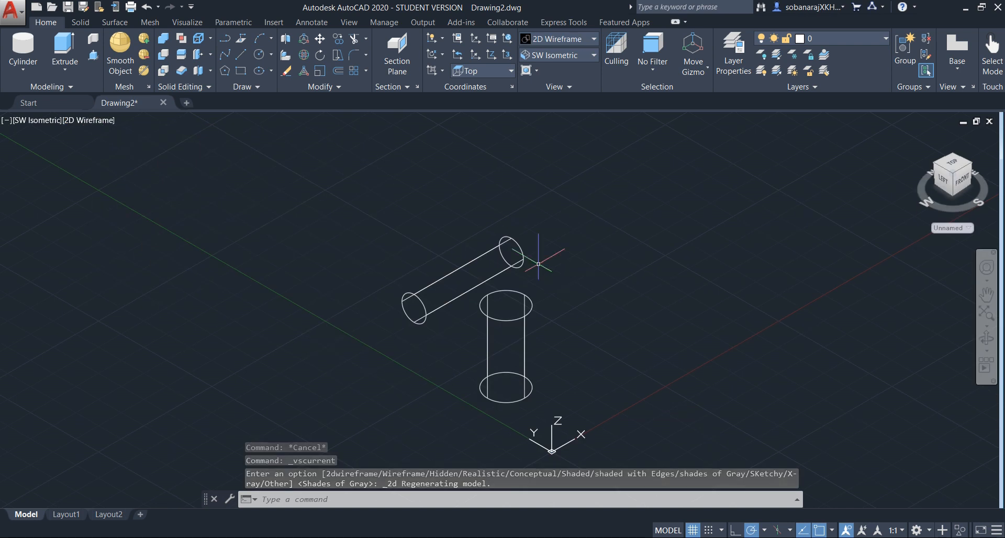
scroll(552, 330, down, 2)
scroll(555, 329, up, 2)
scroll(555, 329, up, 2)
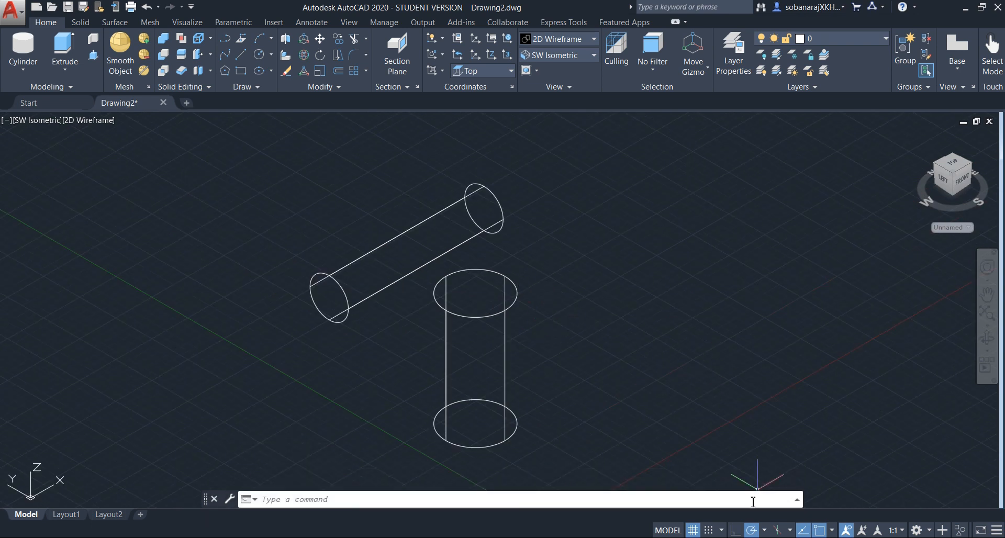
- Review the Object Snap modes in the Drafting Settings and close the dialog without changing anything
click(722, 531)
click(671, 515)
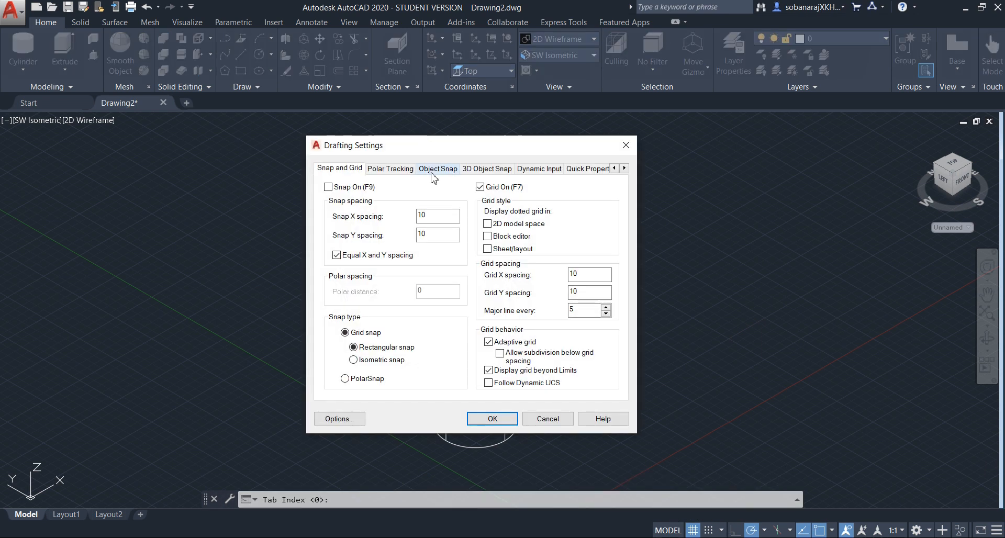
click(433, 169)
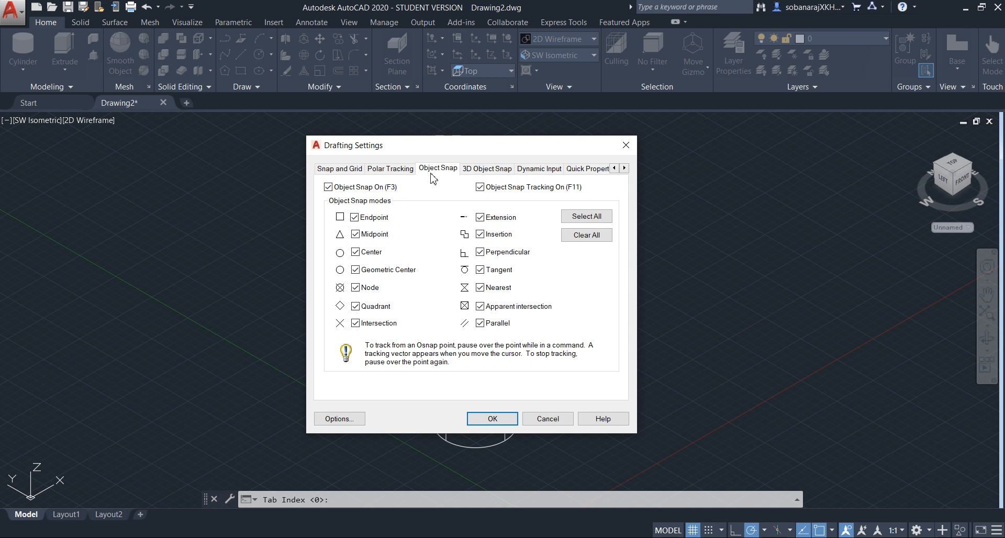
click(623, 148)
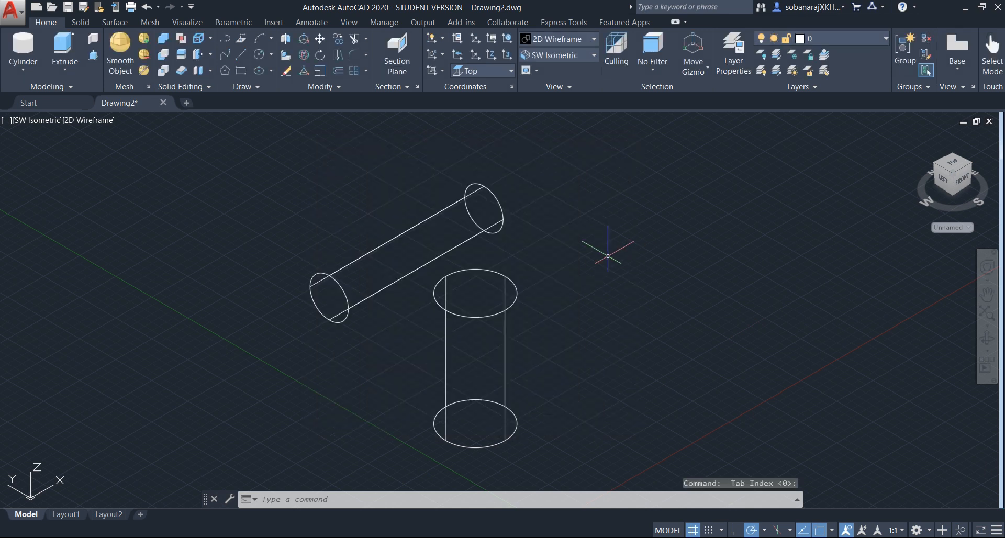
text(l)
key(Return)
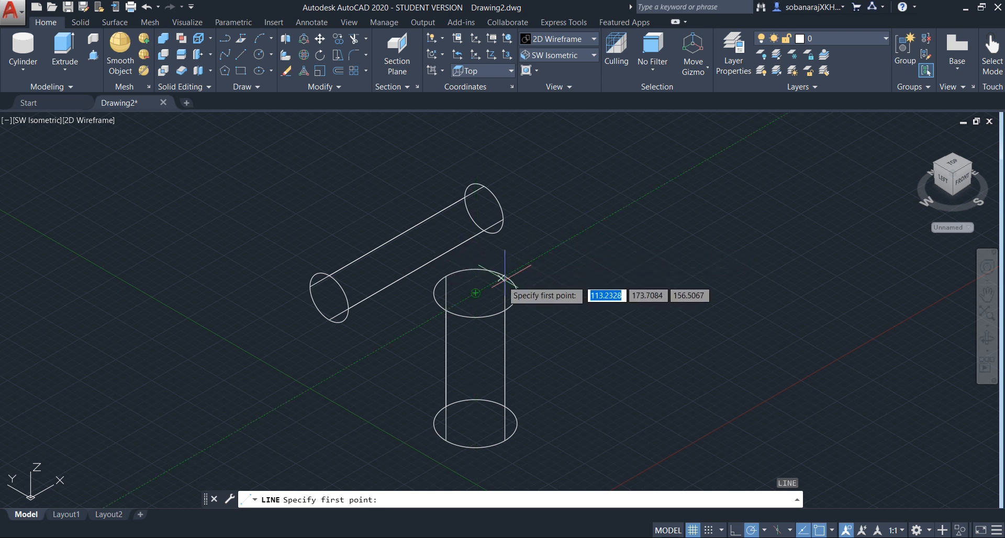
click(588, 226)
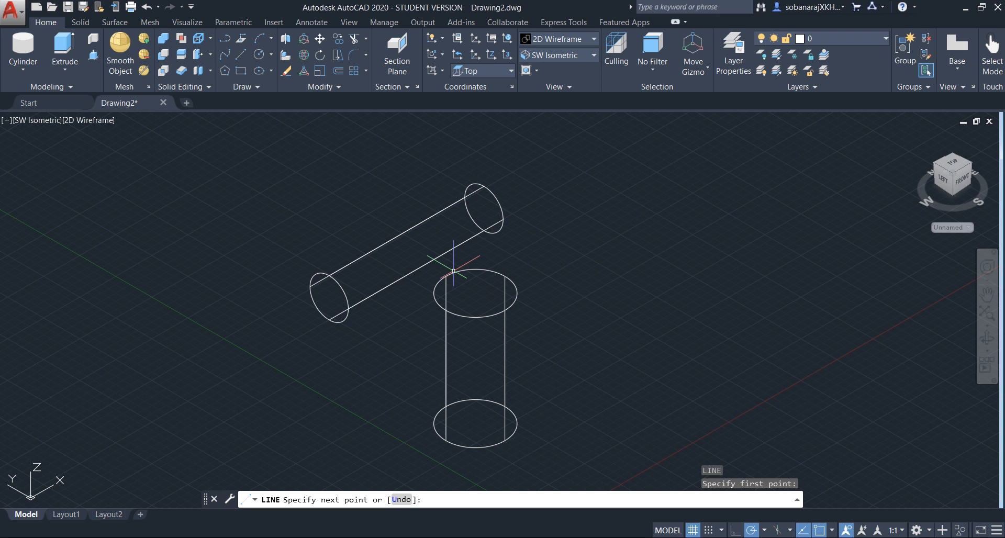
key(Escape)
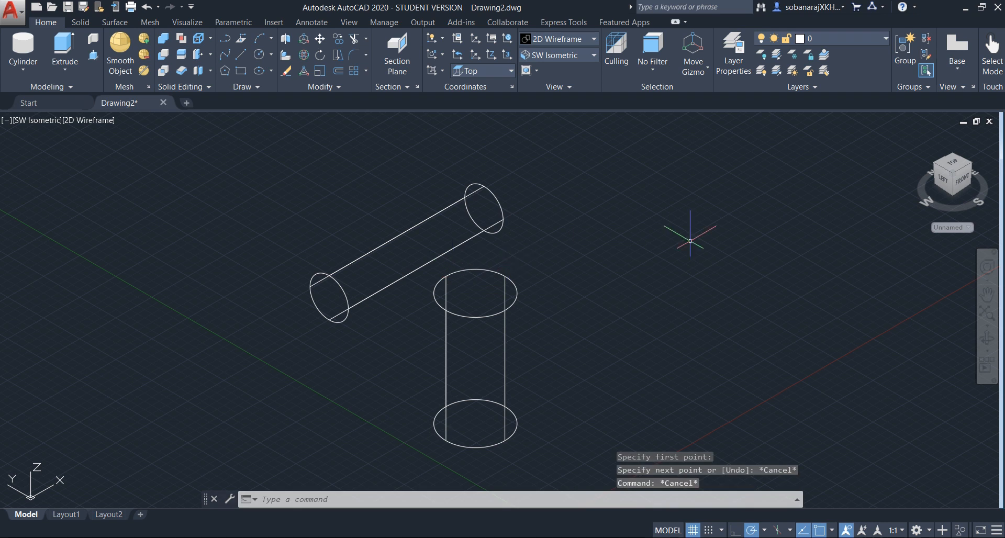